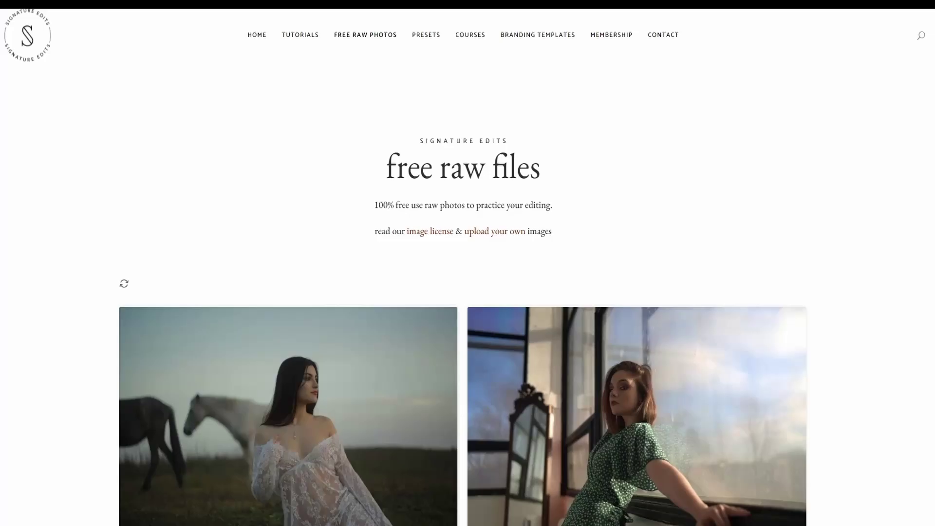
# Scroll down the Signature Edits gallery of free raw practice photos
pyautogui.scroll(-3, 468, 267)
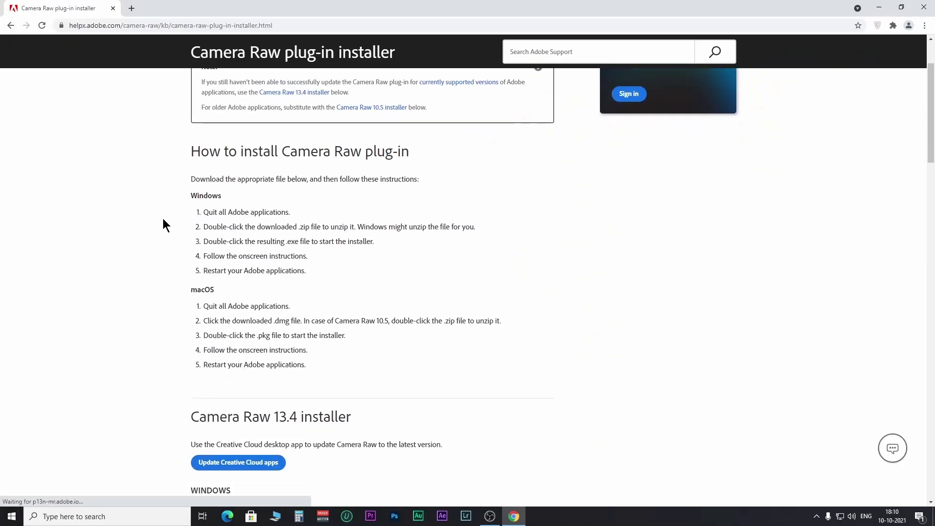
# Scroll down the Camera Raw plug-in installer help page
pyautogui.scroll(-2, 164, 219)
pyautogui.scroll(-4, 164, 219)
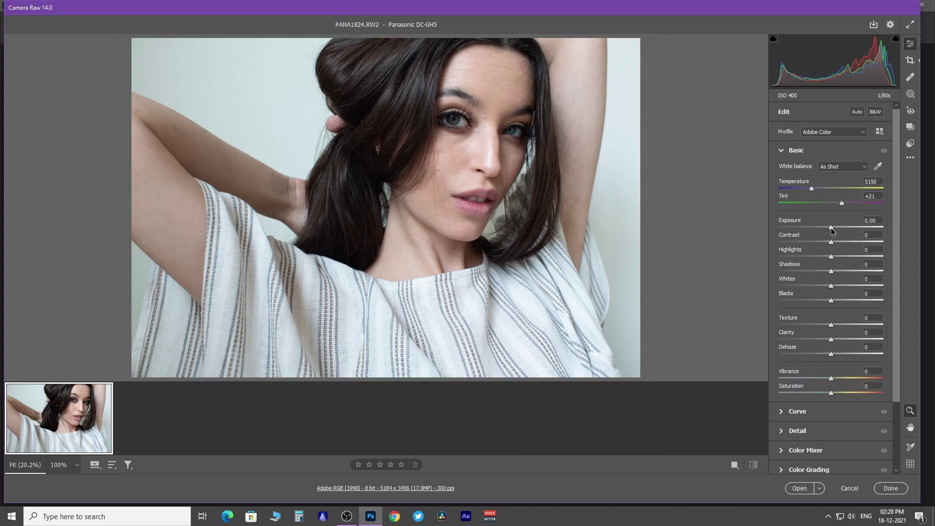
# Darken and flatten the portrait, reset Basic to default, then try brightening the shadows
pyautogui.moveTo(832, 231); pyautogui.dragTo(815, 272)
pyautogui.rightClick(518, 157)
pyautogui.click(560, 105)
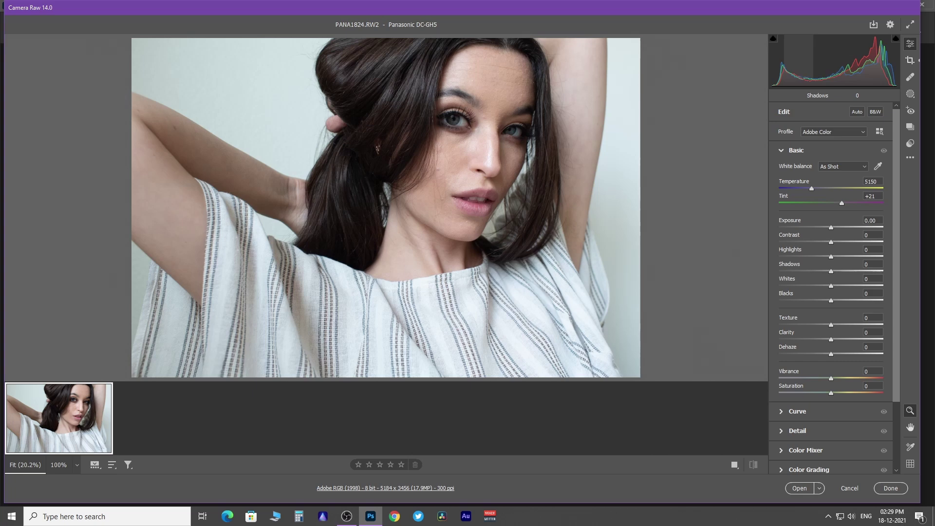
pyautogui.moveTo(799, 63); pyautogui.dragTo(775, 68)
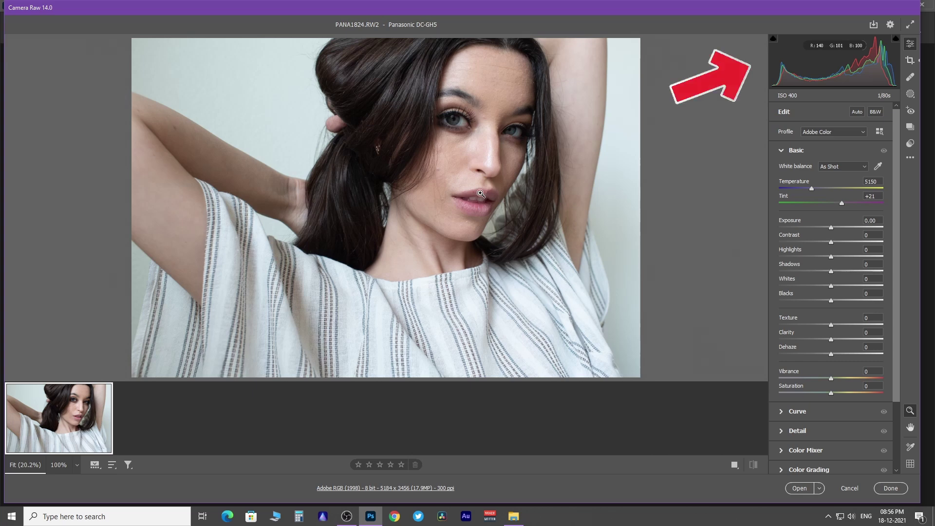
pyautogui.rightClick(806, 40)
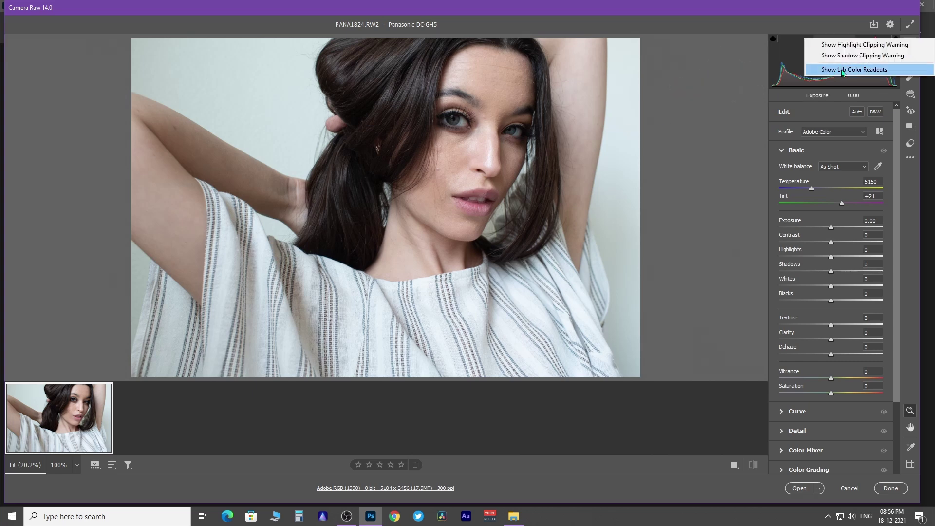
pyautogui.click(839, 72)
pyautogui.rightClick(842, 83)
pyautogui.click(841, 81)
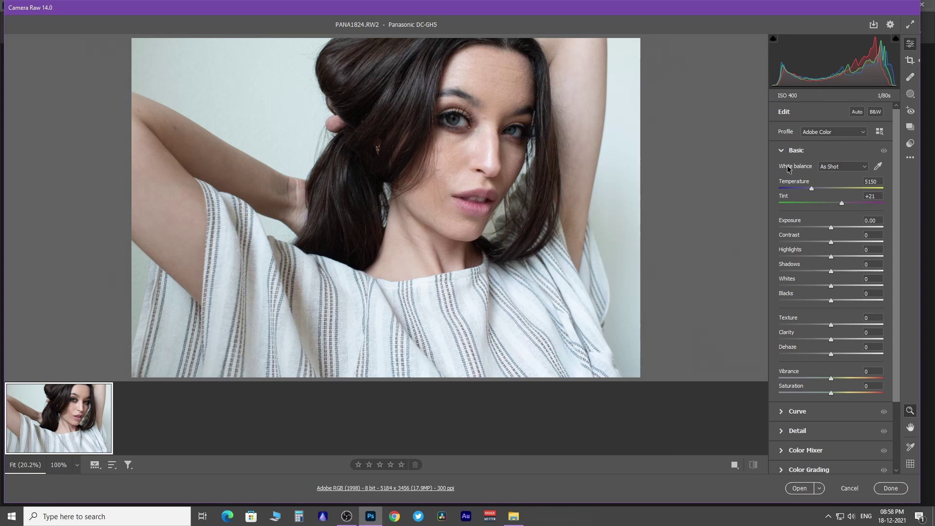
# Try the Adobe Vivid profile, revert to Adobe Color, and open the full profile browser
pyautogui.click(782, 150)
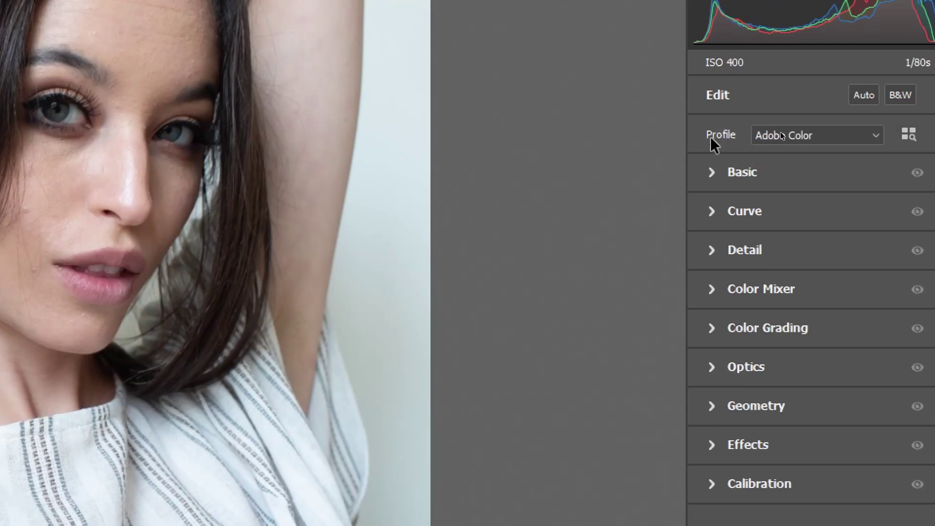
pyautogui.moveTo(719, 135)
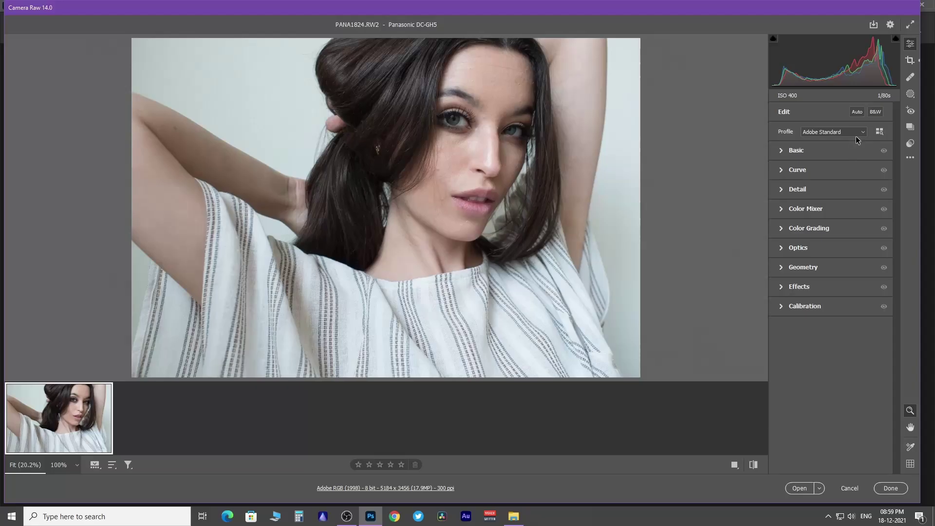
pyautogui.click(857, 135)
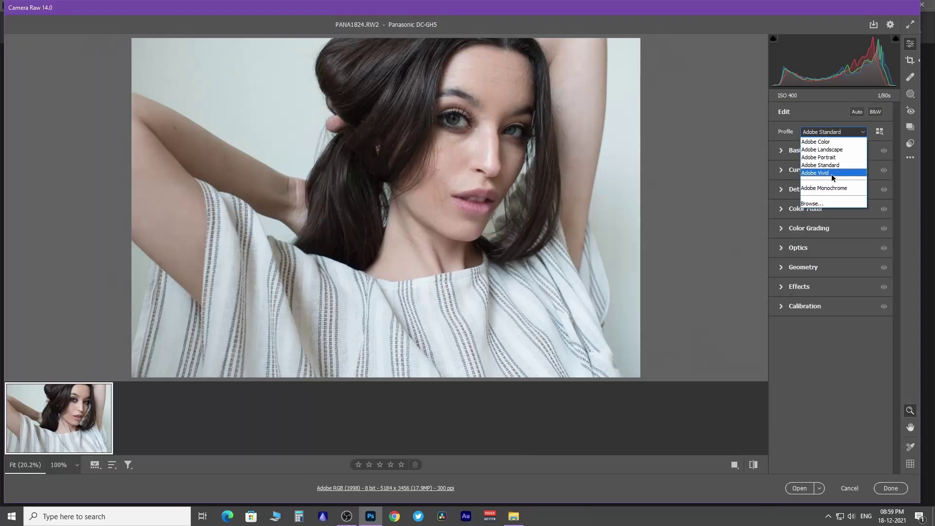
pyautogui.click(831, 174)
pyautogui.click(839, 131)
pyautogui.click(830, 142)
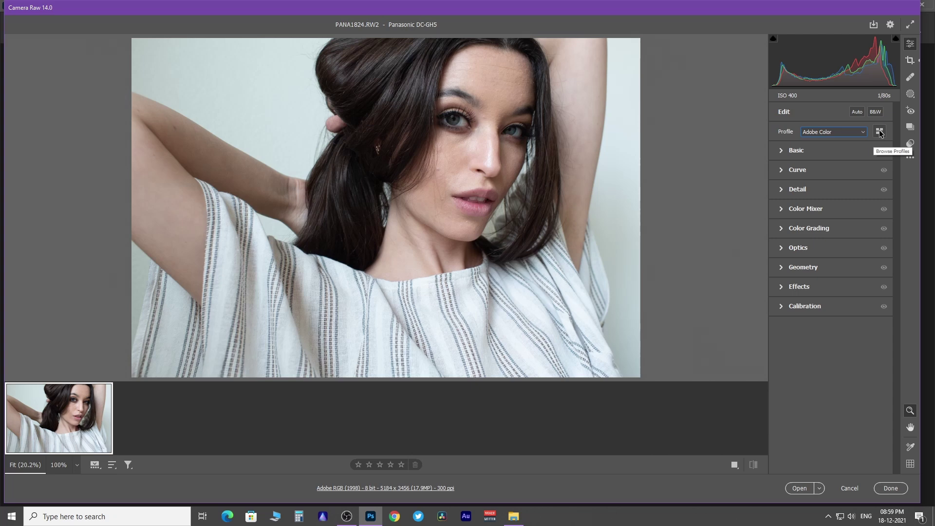
pyautogui.click(880, 132)
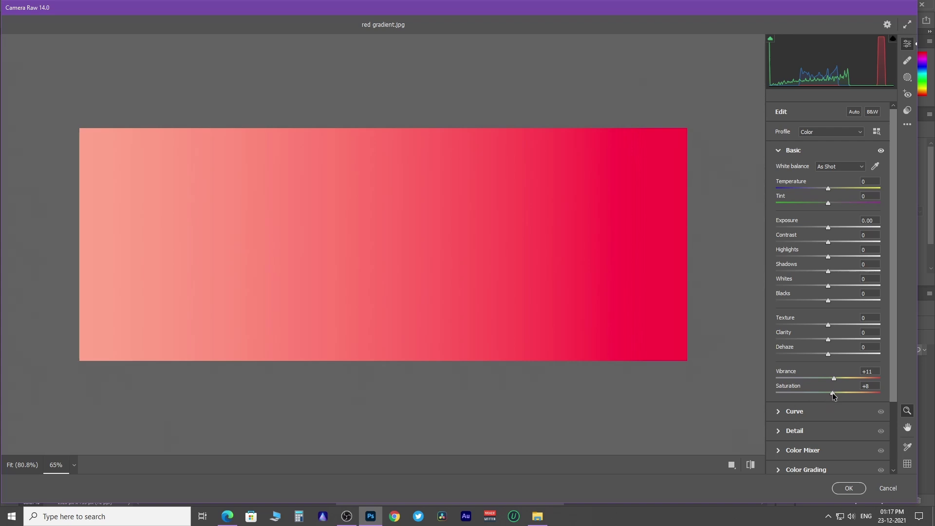
# Vary the red gradient's Saturation between vivid and grey
pyautogui.moveTo(832, 393)
pyautogui.mouseDown()
pyautogui.moveTo(879, 394)
pyautogui.moveTo(751, 397)
pyautogui.moveTo(921, 382)
pyautogui.moveTo(799, 379)
pyautogui.moveTo(831, 380)
pyautogui.mouseUp()
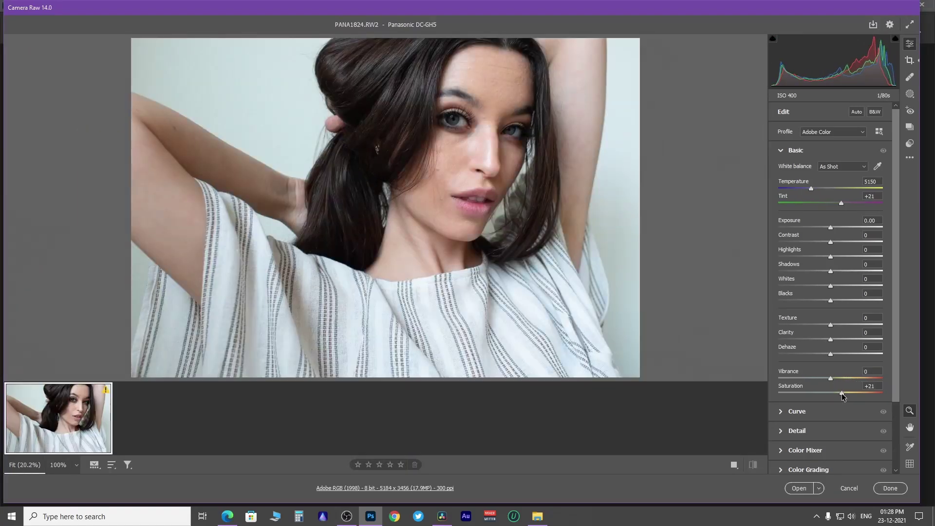
pyautogui.moveTo(843, 397); pyautogui.dragTo(875, 393)
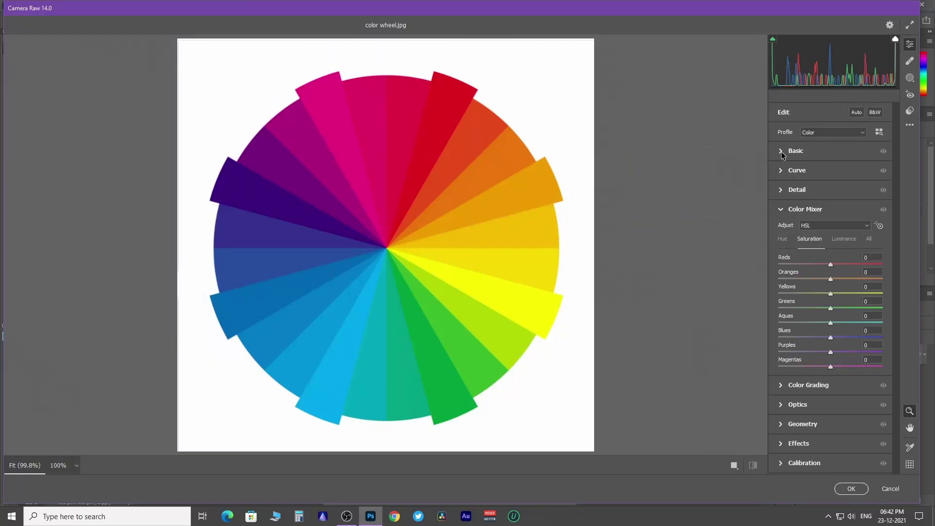
# Set overall Saturation to -3, then raise HSL Reds and Greens saturation to +4
pyautogui.click(782, 152)
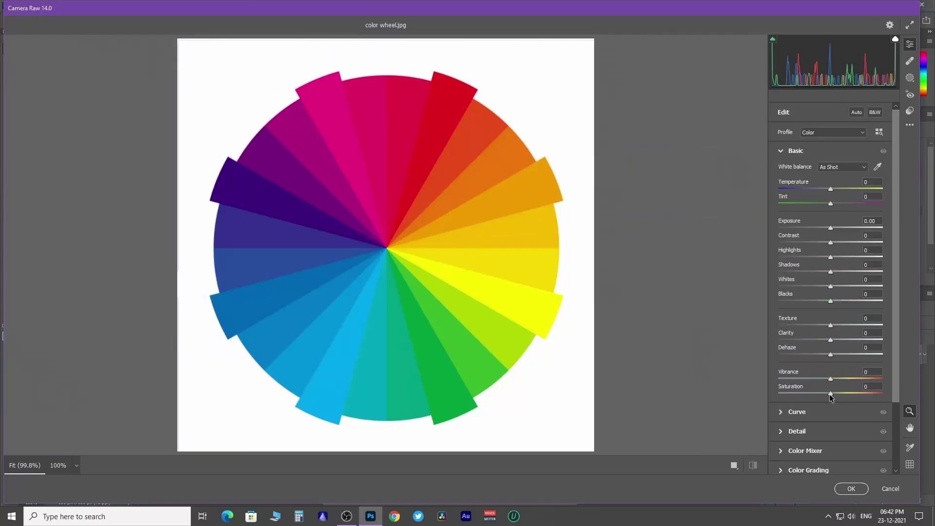
pyautogui.moveTo(830, 396)
pyautogui.mouseDown()
pyautogui.moveTo(850, 390)
pyautogui.moveTo(812, 383)
pyautogui.moveTo(857, 390)
pyautogui.moveTo(816, 385)
pyautogui.moveTo(828, 388)
pyautogui.mouseUp()
pyautogui.click(783, 452)
pyautogui.moveTo(832, 268)
pyautogui.mouseDown()
pyautogui.moveTo(850, 265)
pyautogui.moveTo(816, 265)
pyautogui.moveTo(843, 258)
pyautogui.moveTo(835, 254)
pyautogui.mouseUp()
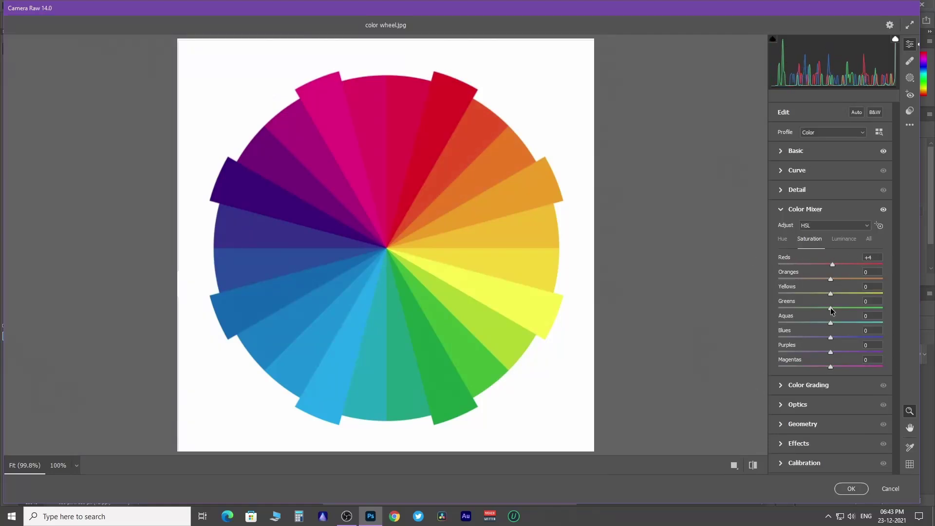
pyautogui.moveTo(831, 308)
pyautogui.mouseDown()
pyautogui.moveTo(853, 306)
pyautogui.moveTo(756, 298)
pyautogui.moveTo(834, 302)
pyautogui.mouseUp()
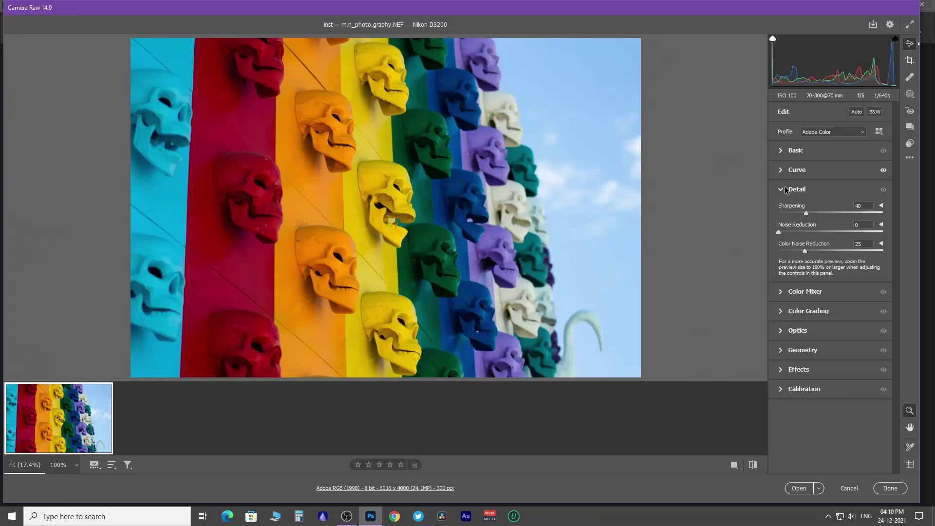
# In Color Mixer, switch Adjust between HSL and Color, ending on Color
pyautogui.click(786, 190)
pyautogui.click(780, 212)
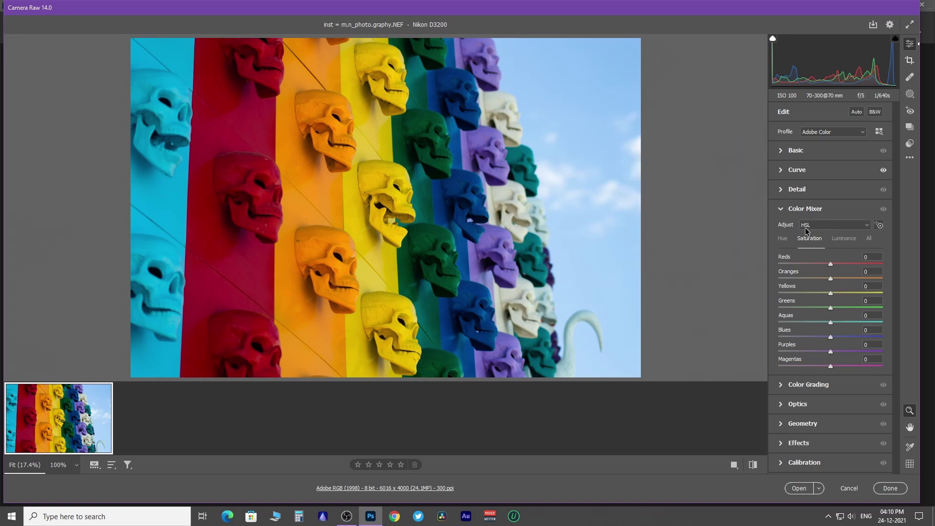
pyautogui.click(865, 229)
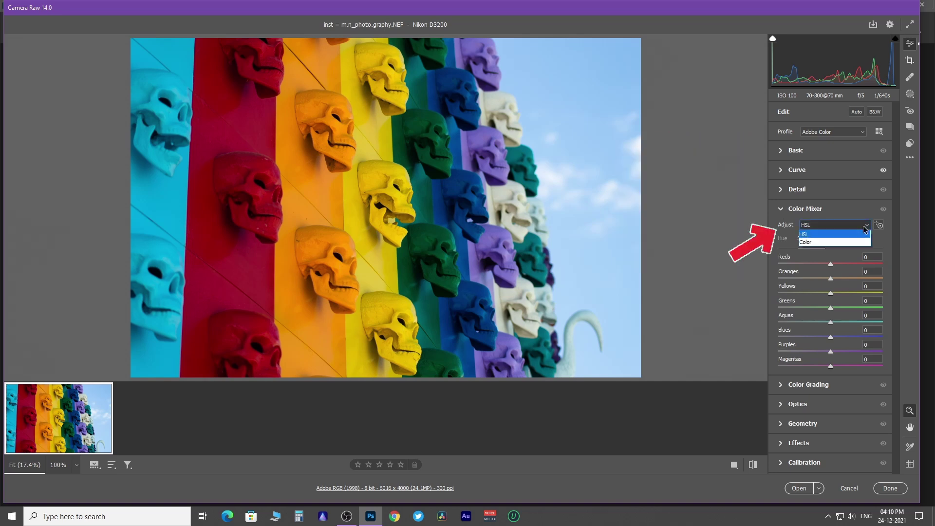
pyautogui.click(811, 244)
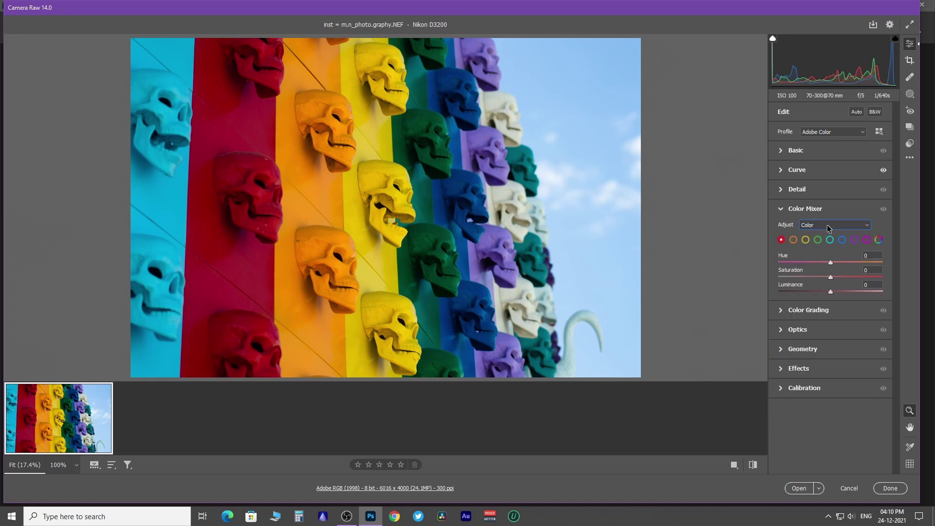
pyautogui.click(828, 228)
pyautogui.click(819, 236)
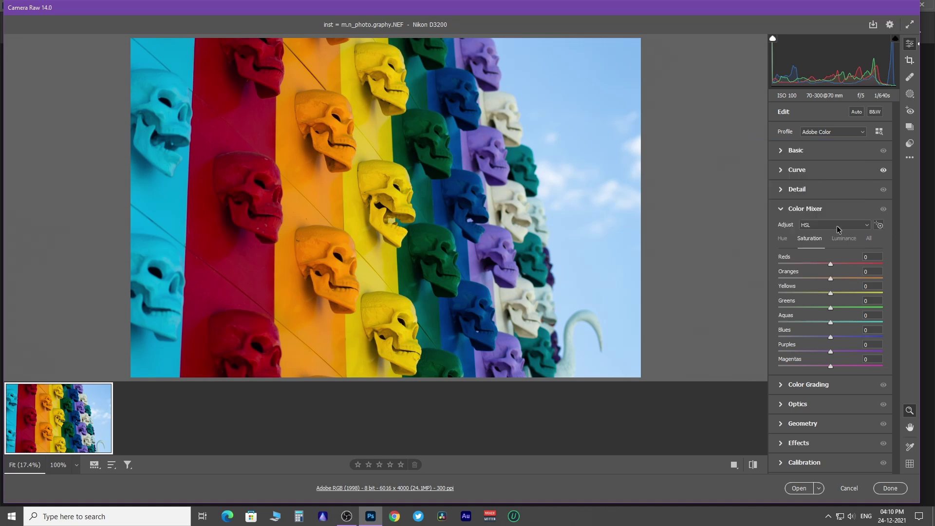
pyautogui.click(837, 227)
pyautogui.click(816, 243)
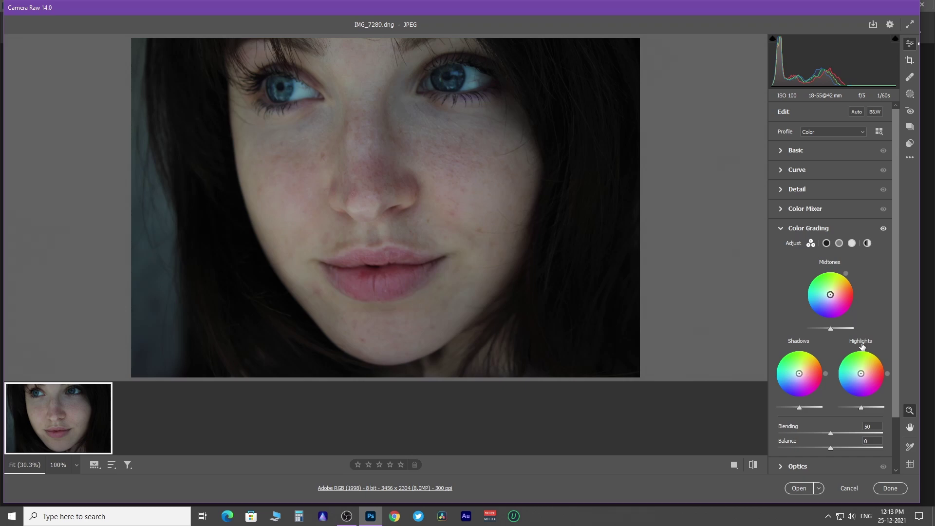
# Tint midtones green, reset, sweep the hue, then shift-drag the midtones toward magenta
pyautogui.moveTo(862, 345)
pyautogui.moveTo(831, 295)
pyautogui.mouseDown()
pyautogui.moveTo(832, 281)
pyautogui.moveTo(819, 289)
pyautogui.moveTo(828, 307)
pyautogui.moveTo(842, 296)
pyautogui.moveTo(837, 289)
pyautogui.mouseUp()
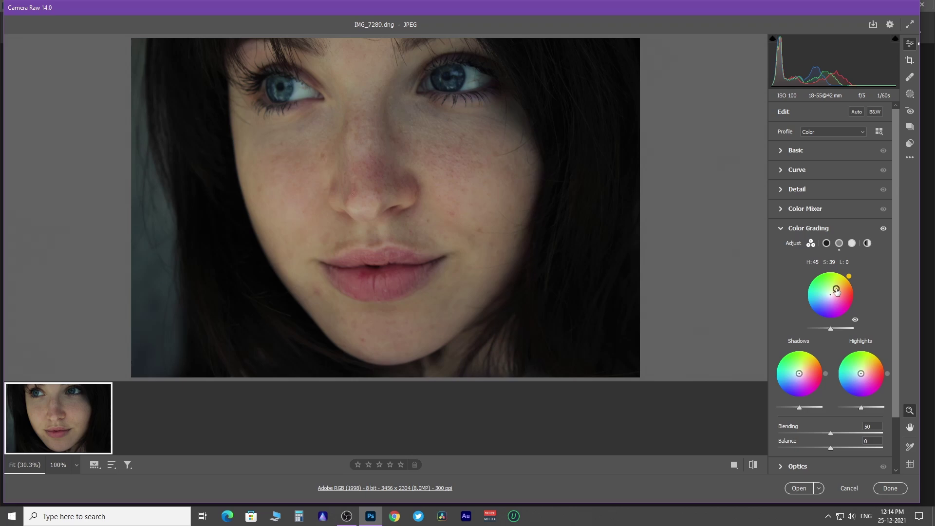
pyautogui.doubleClick(836, 289)
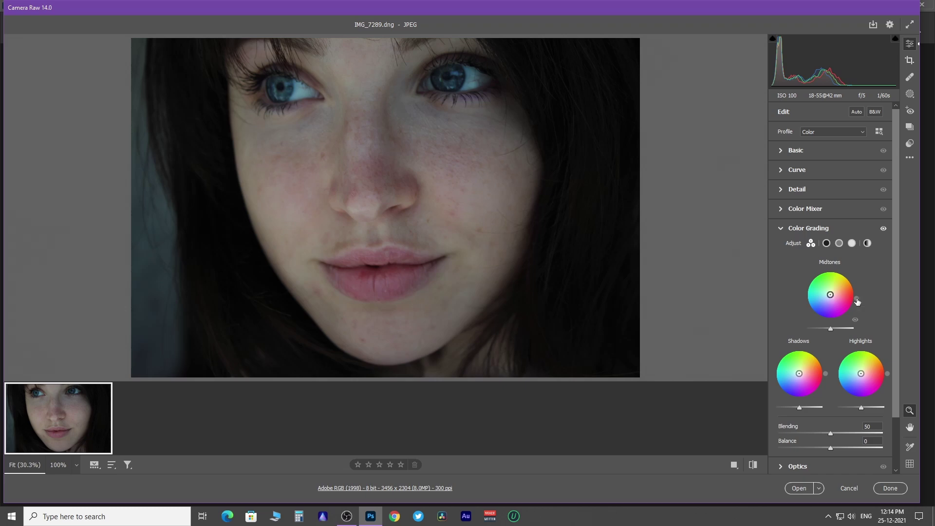
pyautogui.moveTo(856, 298); pyautogui.dragTo(842, 320)
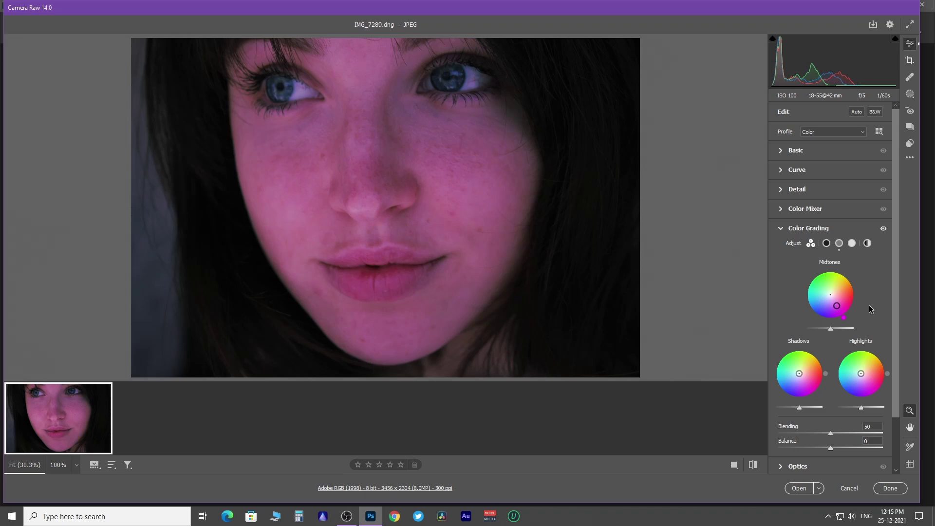
pyautogui.press('shift')
pyautogui.moveTo(837, 306); pyautogui.dragTo(834, 331)
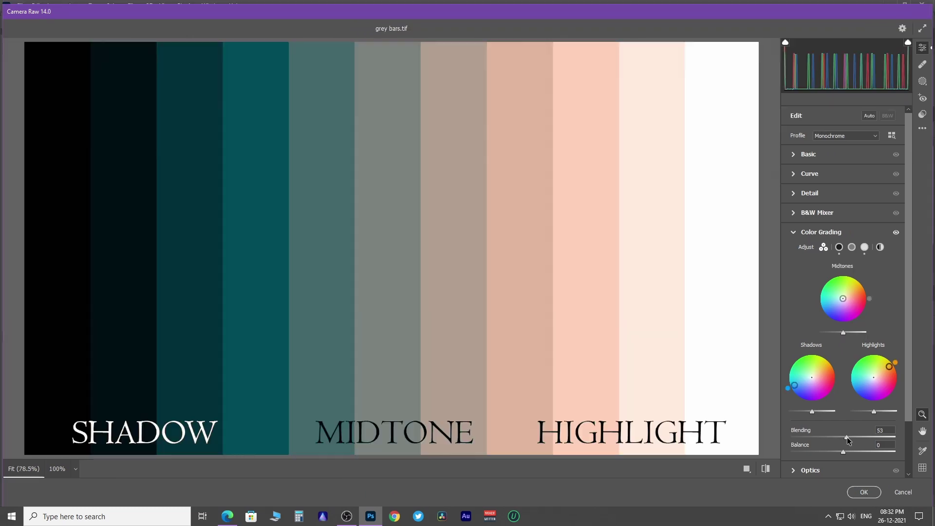
# Try Blending at 100, reset it to 50, then drag Balance to -38
pyautogui.moveTo(843, 438)
pyautogui.mouseDown()
pyautogui.moveTo(792, 442)
pyautogui.moveTo(843, 442)
pyautogui.mouseUp()
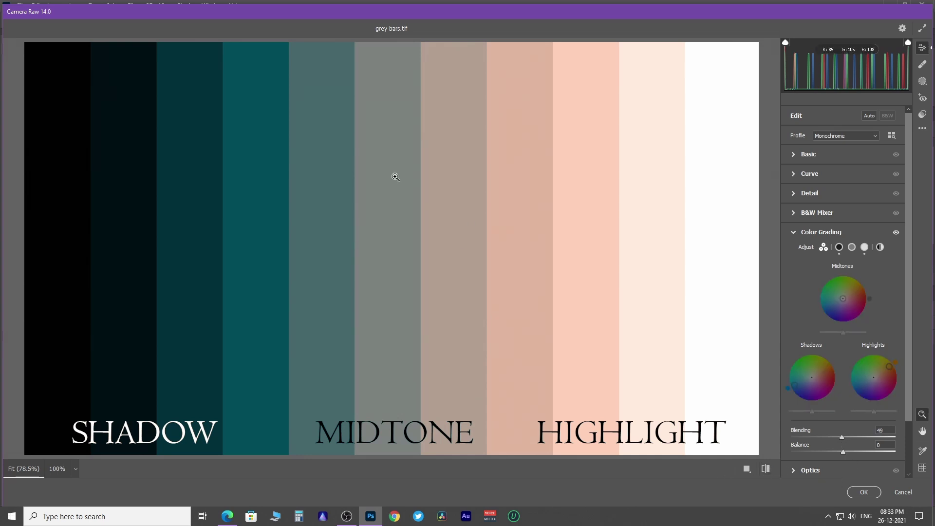
pyautogui.moveTo(844, 441); pyautogui.dragTo(913, 441)
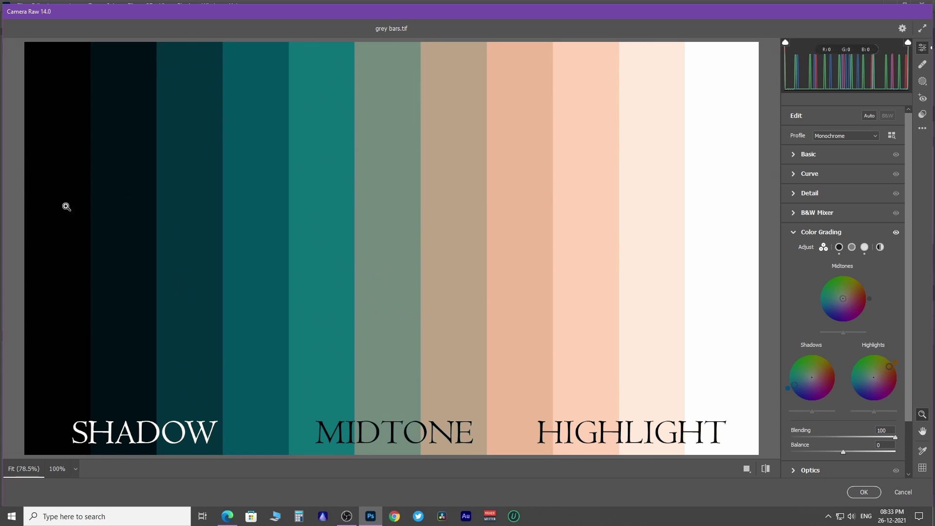
pyautogui.doubleClick(855, 437)
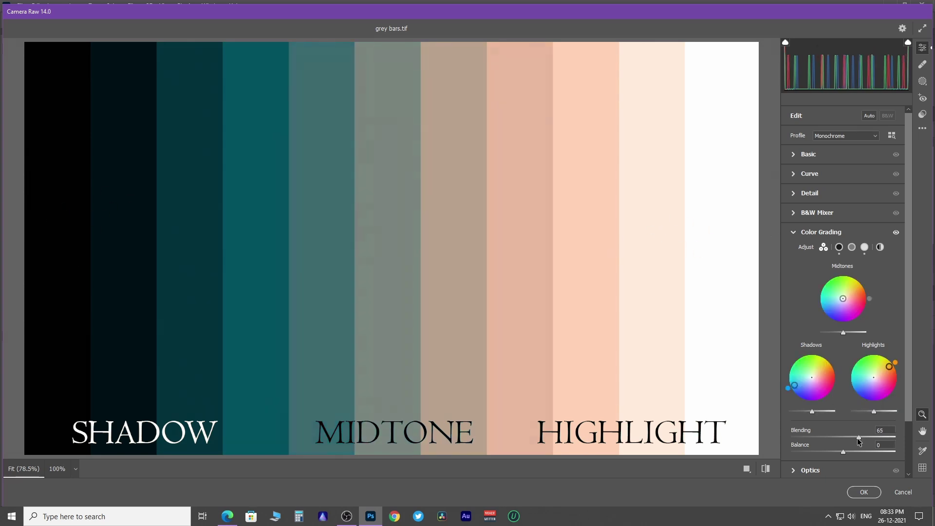
pyautogui.moveTo(843, 452); pyautogui.dragTo(754, 448)
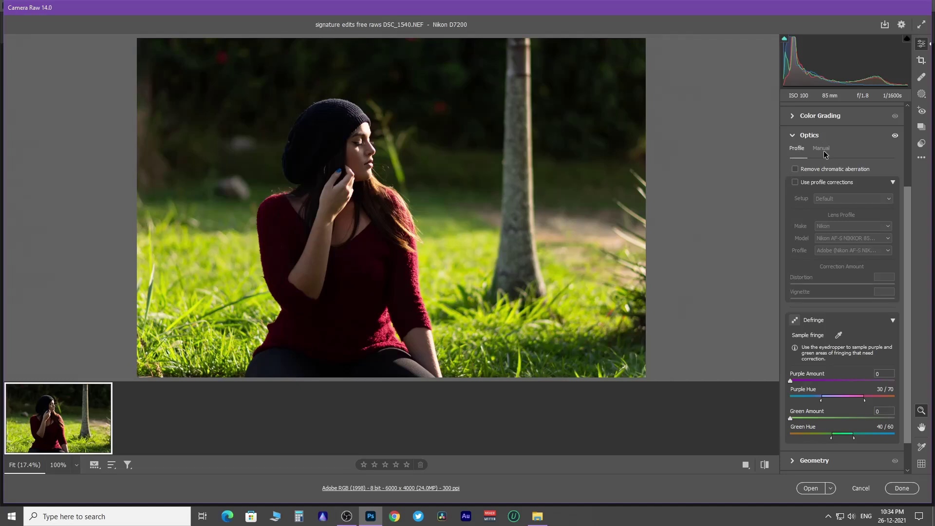
# View the Manual Optics settings, then return to the Profile settings
pyautogui.click(823, 149)
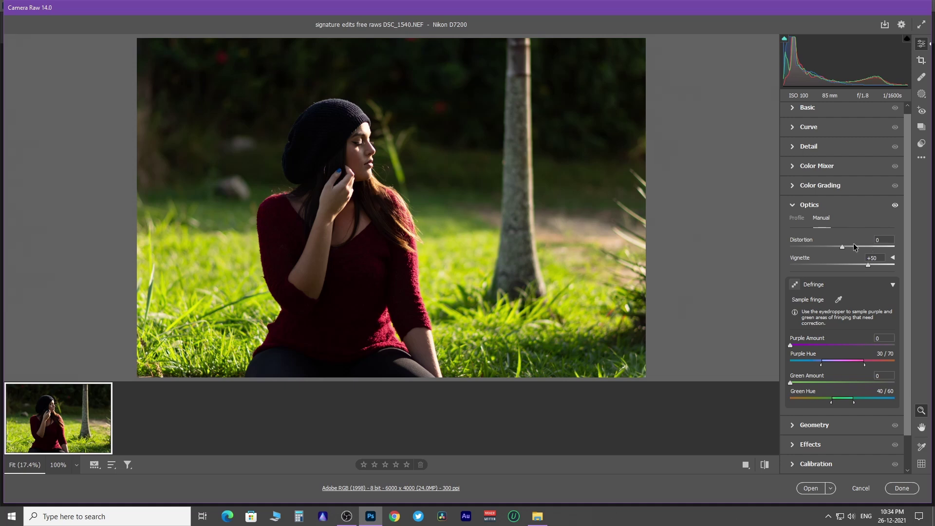
pyautogui.click(796, 220)
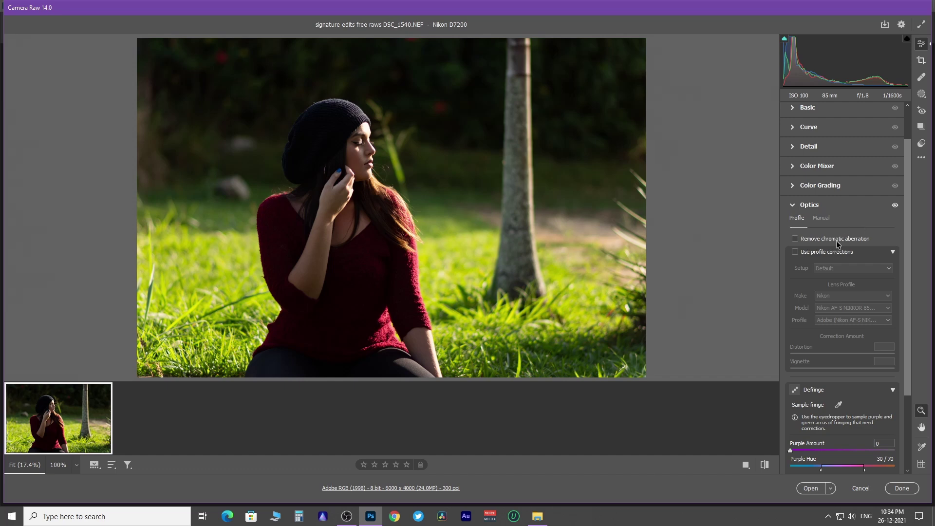
# Enable Remove Chromatic Aberration and Nikon lens profile corrections, toggling profile corrections off and on to compare
pyautogui.click(796, 239)
pyautogui.click(795, 252)
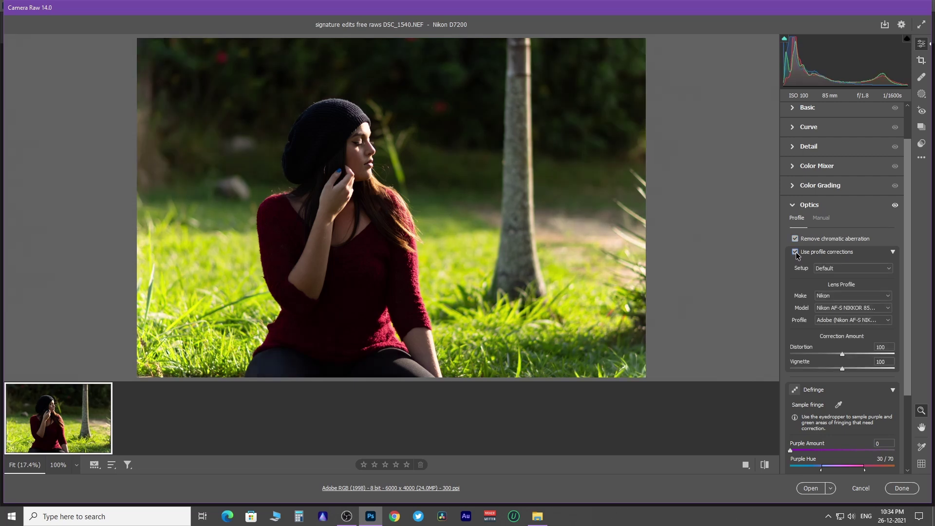
pyautogui.click(796, 252)
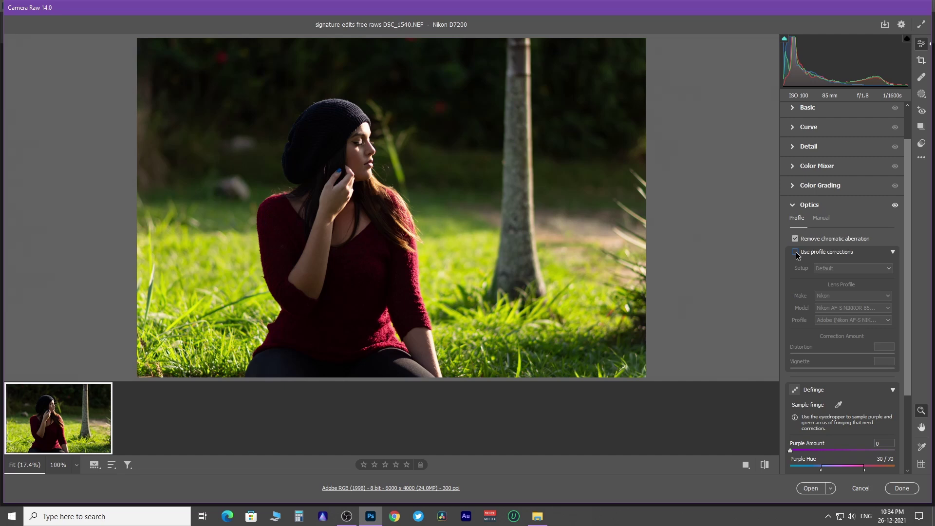
pyautogui.click(796, 253)
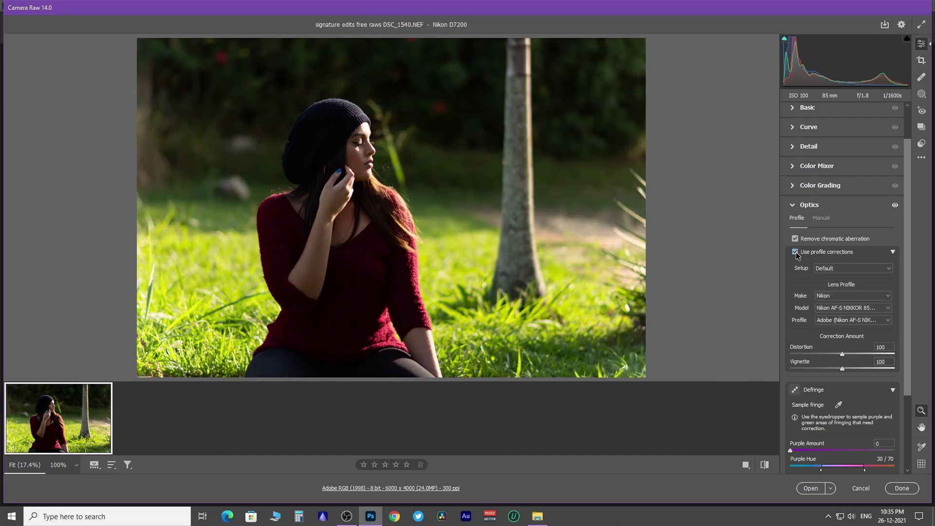
# In Manual optics, reset Distortion to 0 and lower Vignette correction from +50 to +21
pyautogui.click(821, 218)
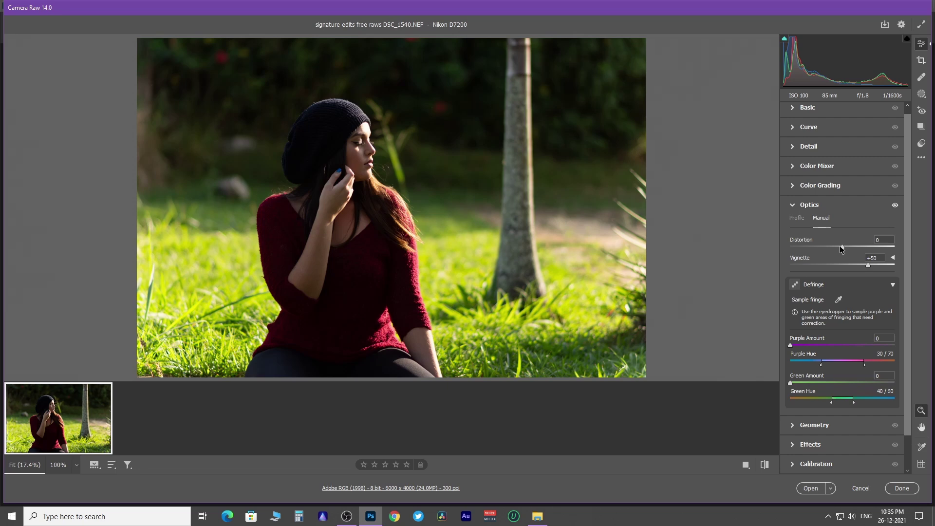
pyautogui.moveTo(842, 247); pyautogui.dragTo(838, 247)
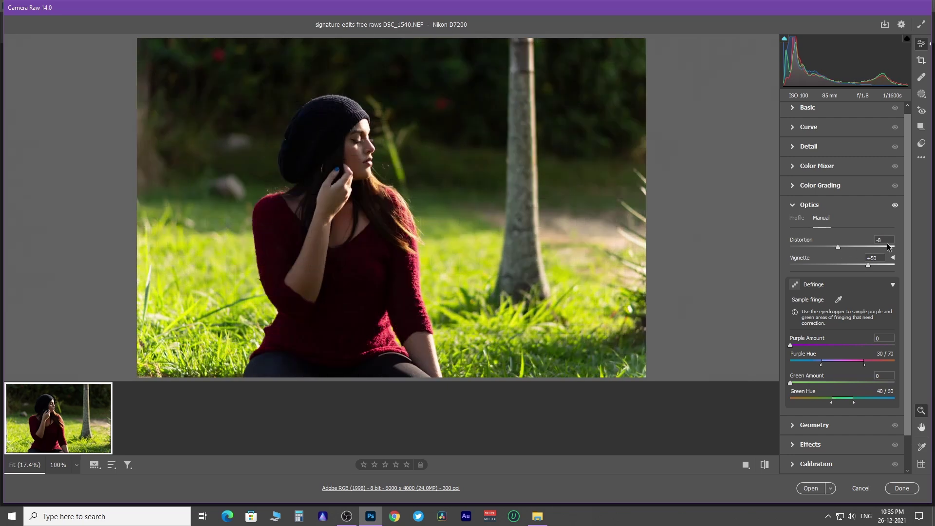
pyautogui.click(884, 241)
pyautogui.write('0')
pyautogui.press('Return')
pyautogui.moveTo(867, 265)
pyautogui.mouseDown()
pyautogui.moveTo(799, 266)
pyautogui.moveTo(873, 265)
pyautogui.mouseUp()
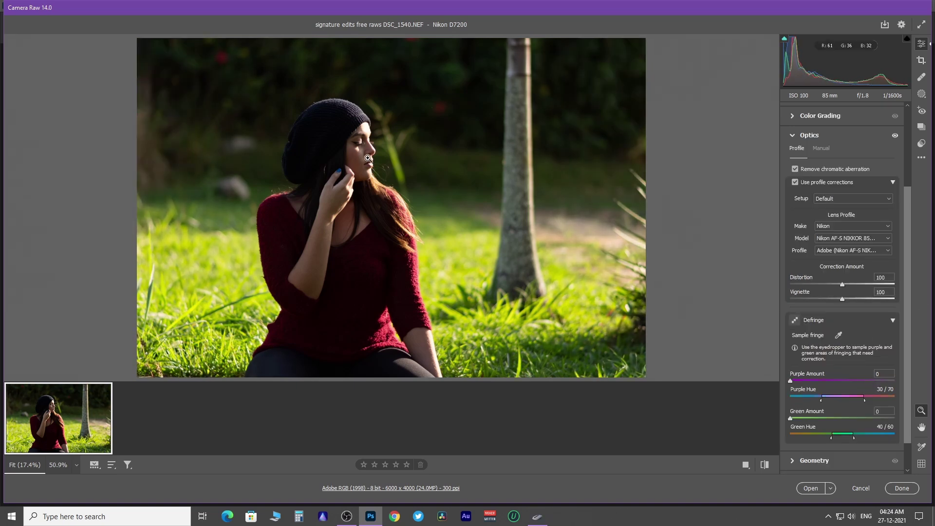
pyautogui.moveTo(369, 145); pyautogui.dragTo(613, 185)
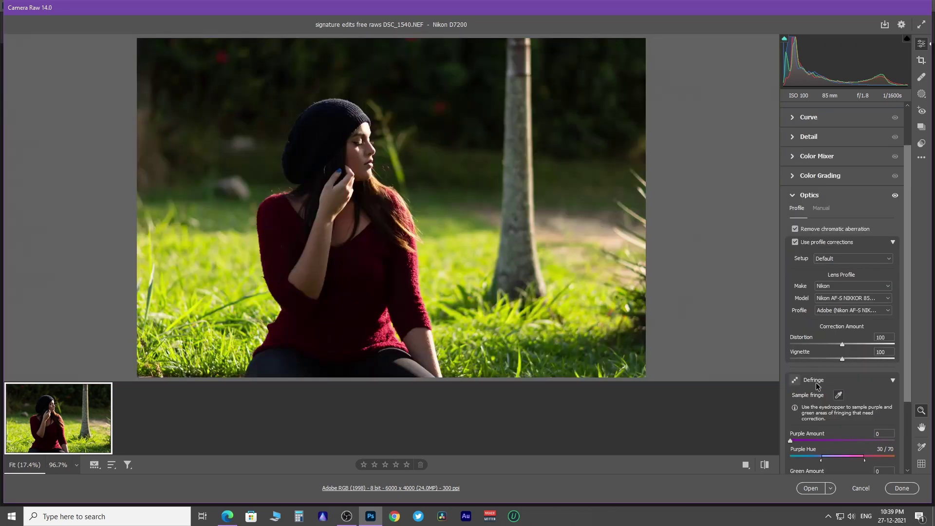
pyautogui.scroll(-2, 818, 387)
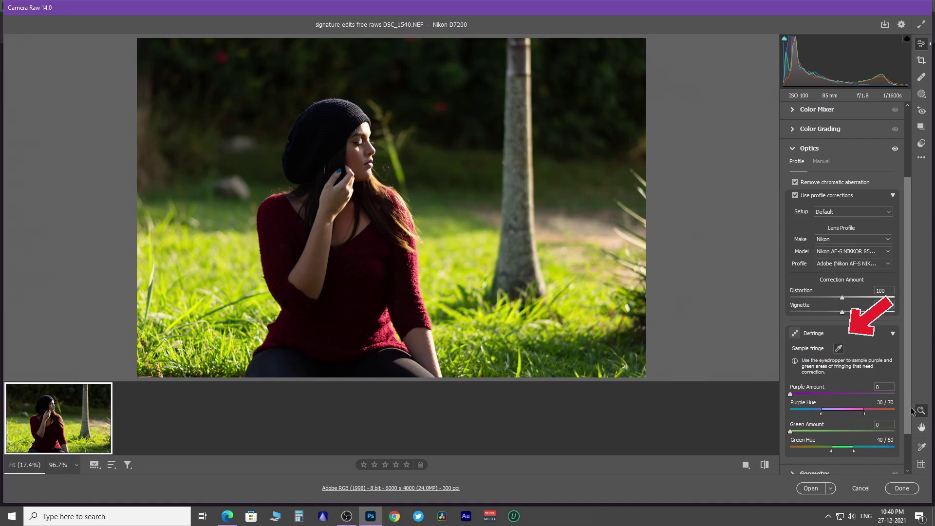
# Zoom in on the woman's face and magnify the bright cheek edge showing purple fringing
pyautogui.click(921, 410)
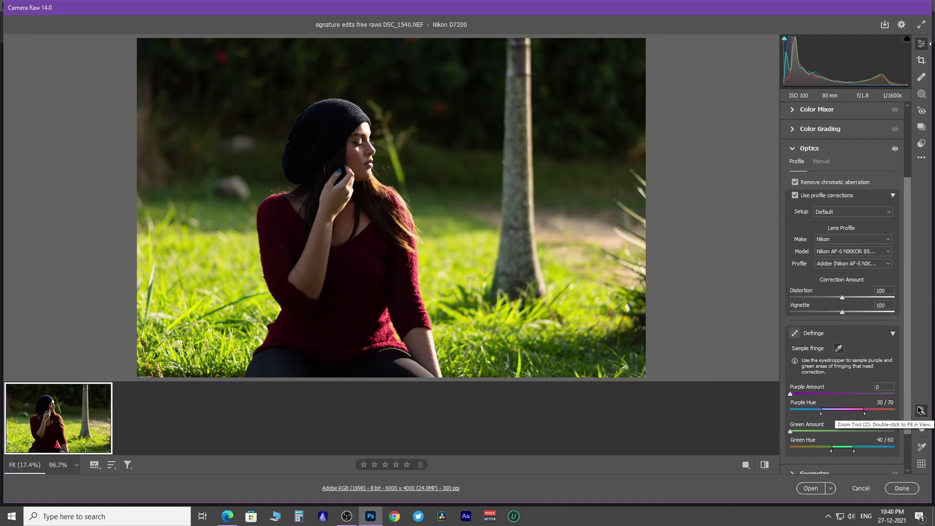
pyautogui.moveTo(387, 168); pyautogui.dragTo(452, 174)
pyautogui.rightClick(395, 64)
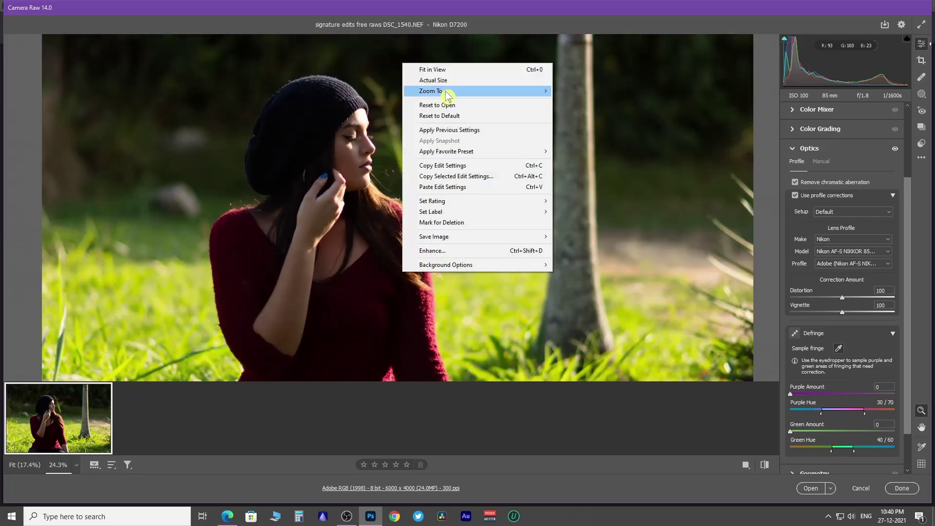
pyautogui.click(438, 76)
pyautogui.moveTo(352, 156); pyautogui.dragTo(468, 154)
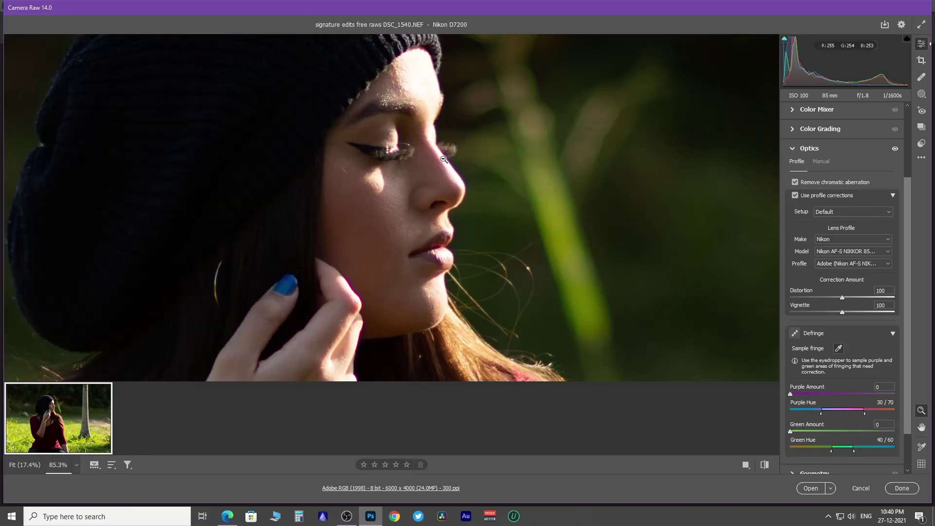
pyautogui.moveTo(518, 186); pyautogui.dragTo(599, 181)
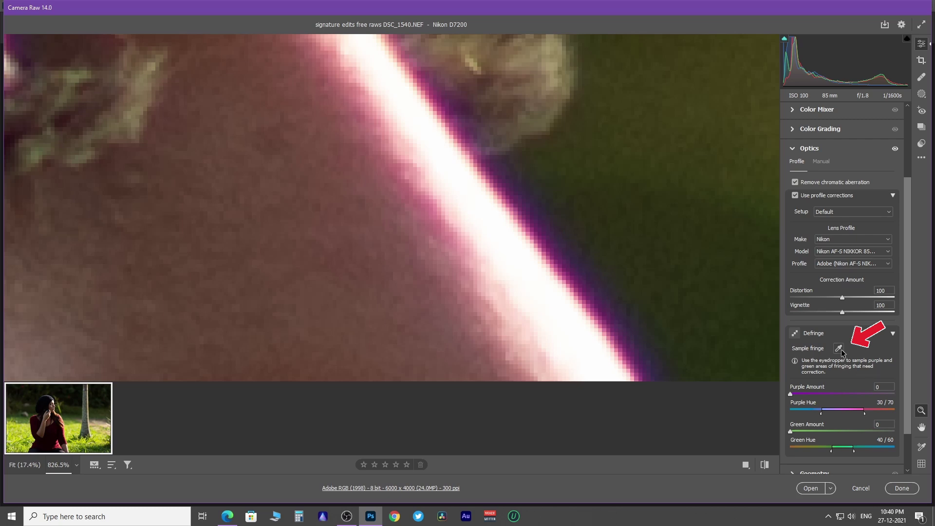
# Sample the purple fringe for Purple Amount 3, Hue 45/100, comparing Optics off and on
pyautogui.click(839, 349)
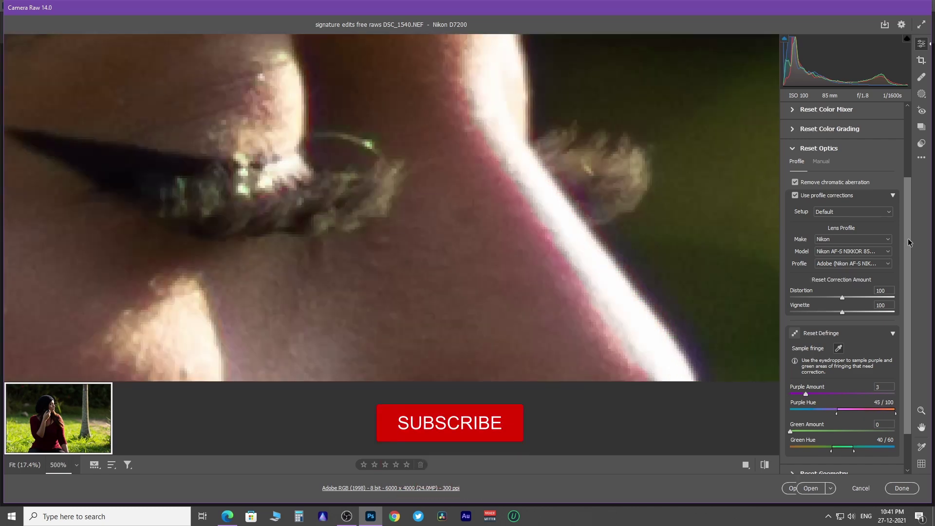
pyautogui.click(896, 150)
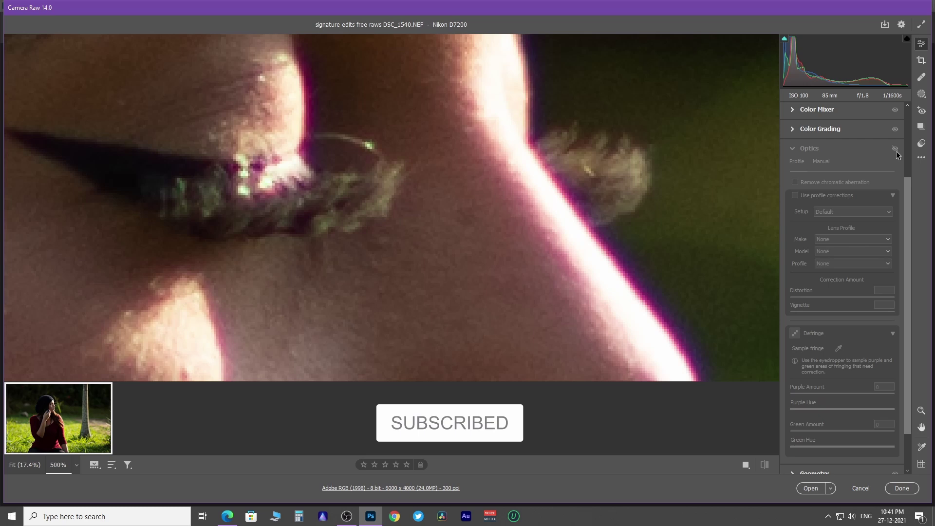
pyautogui.click(896, 149)
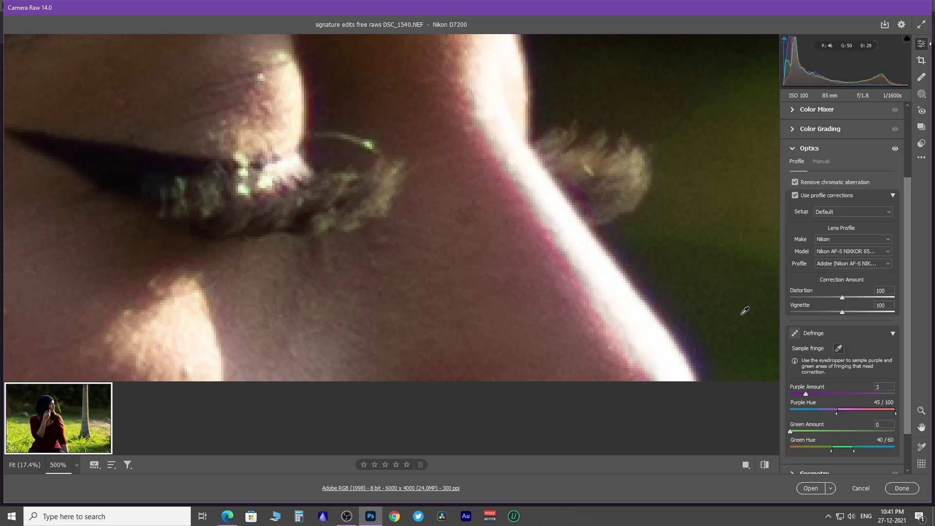
pyautogui.scroll(-6, 663, 266)
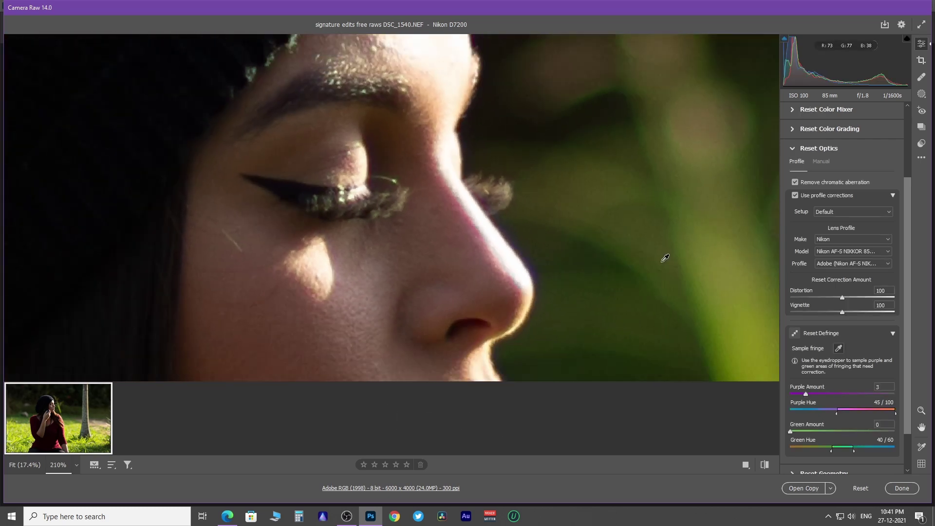
pyautogui.scroll(-1, 665, 258)
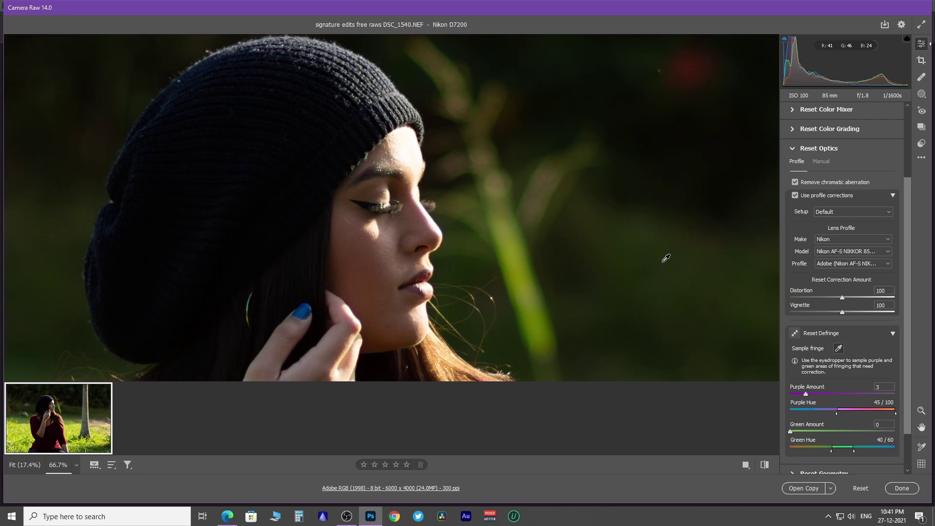
pyautogui.press('alt')
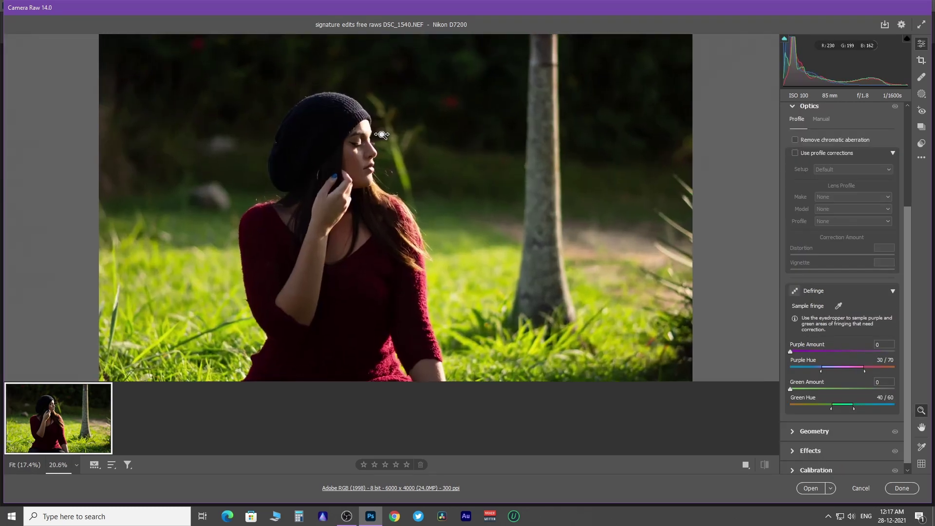
# Zoom in on the eye and nose edge and raise Purple Amount to 5
pyautogui.moveTo(385, 135); pyautogui.dragTo(576, 166)
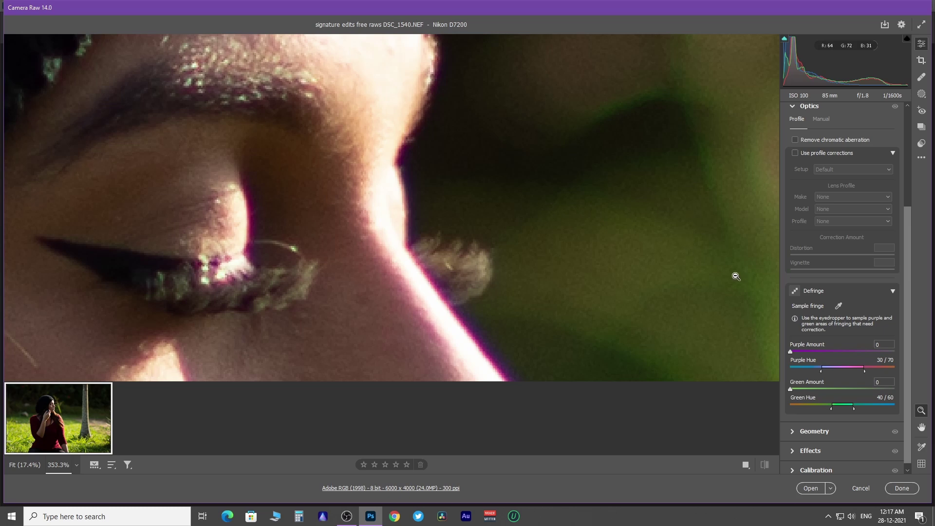
pyautogui.moveTo(540, 288); pyautogui.dragTo(618, 213)
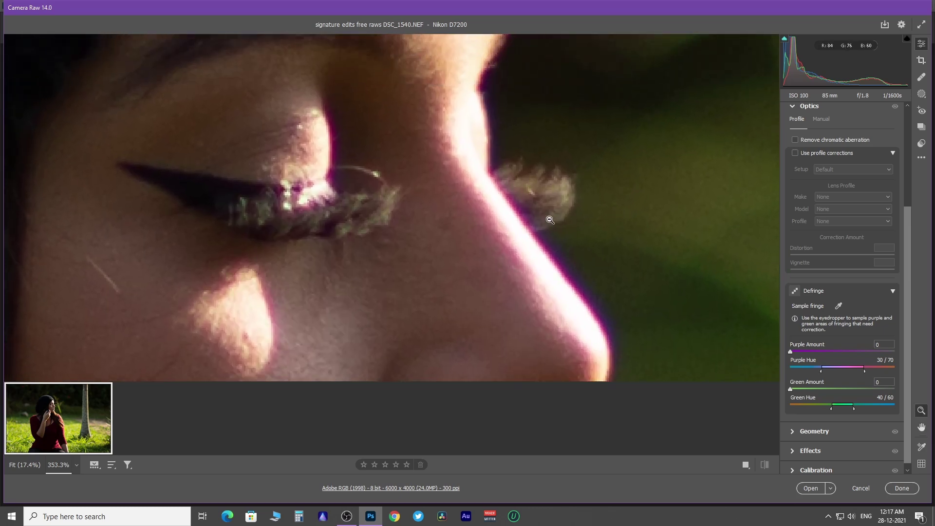
pyautogui.moveTo(548, 217); pyautogui.dragTo(551, 215)
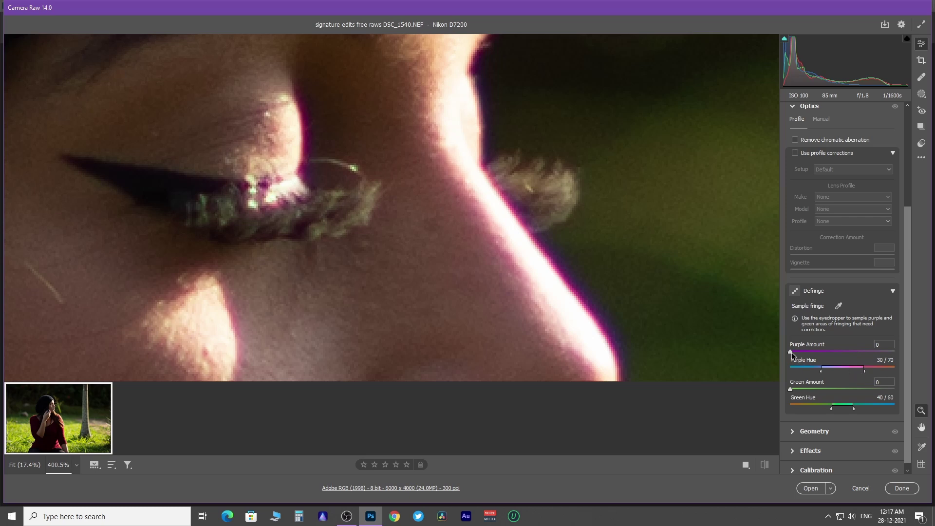
pyautogui.moveTo(790, 352); pyautogui.dragTo(820, 354)
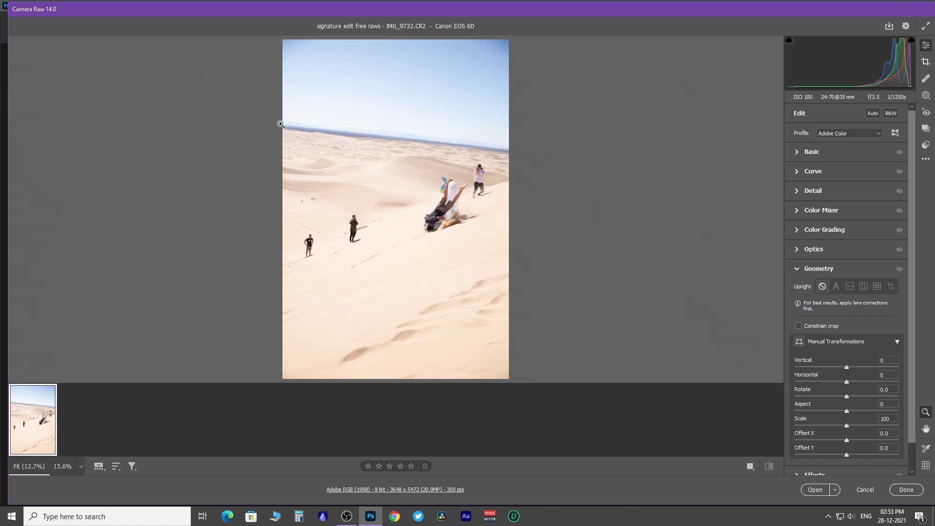
# Check Constrain Crop, then try Upright Auto and undo it
pyautogui.click(799, 327)
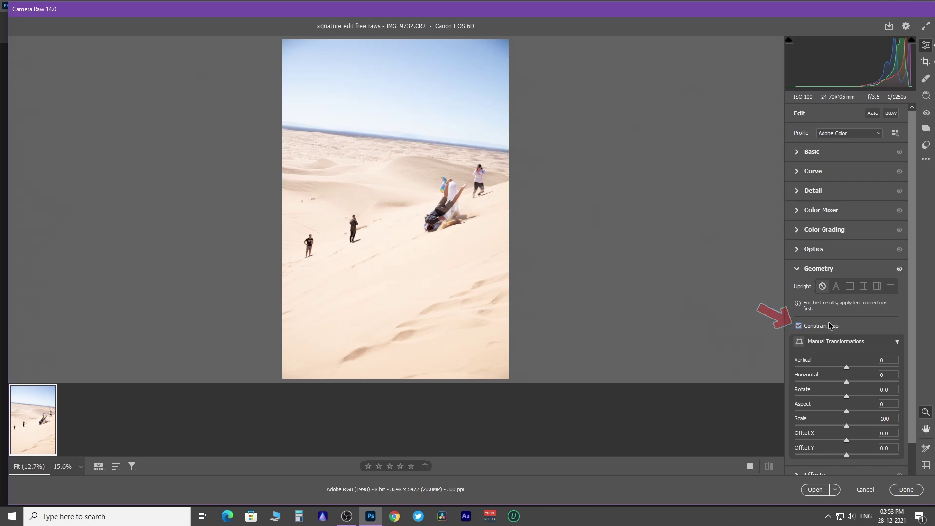
pyautogui.click(836, 287)
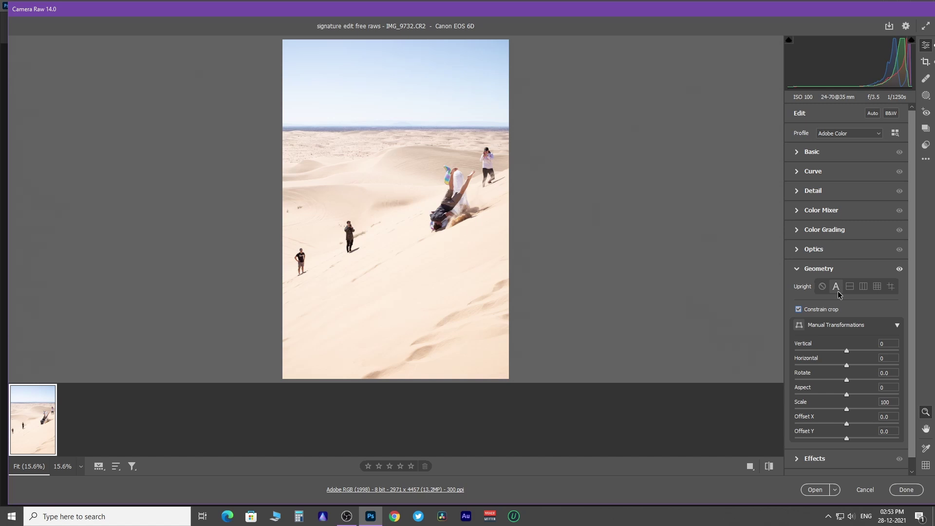
pyautogui.hotkey('ctrl', 'z')
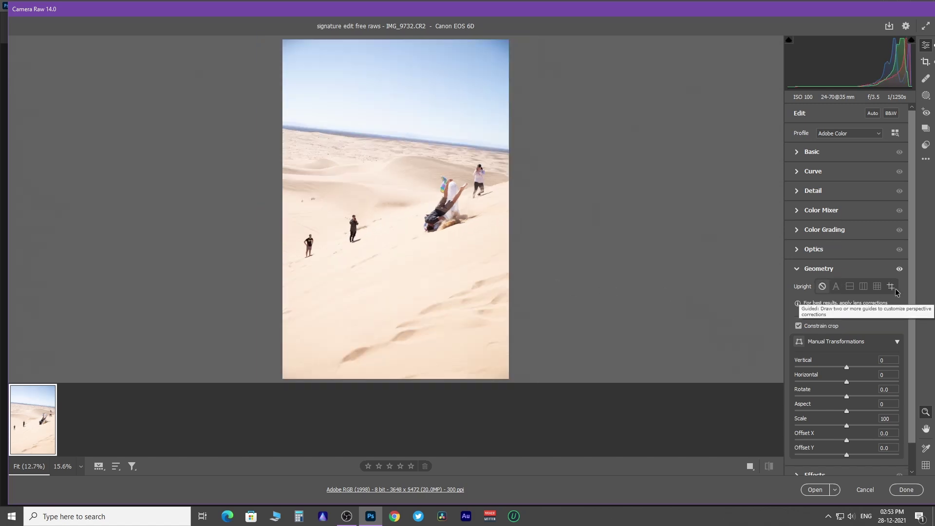
# Draw Guided upright guides along the horizon and a vertical, compare, then set Upright to Off
pyautogui.click(890, 286)
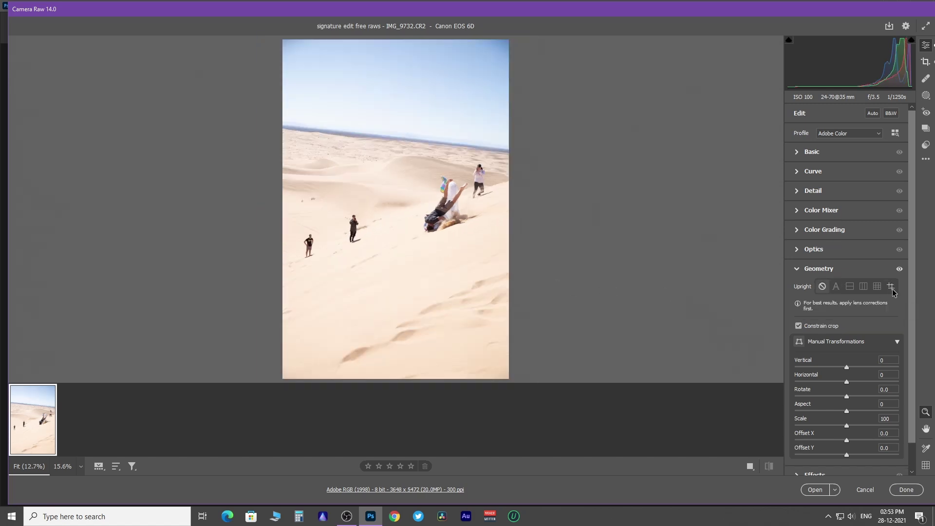
pyautogui.moveTo(285, 125); pyautogui.dragTo(520, 152)
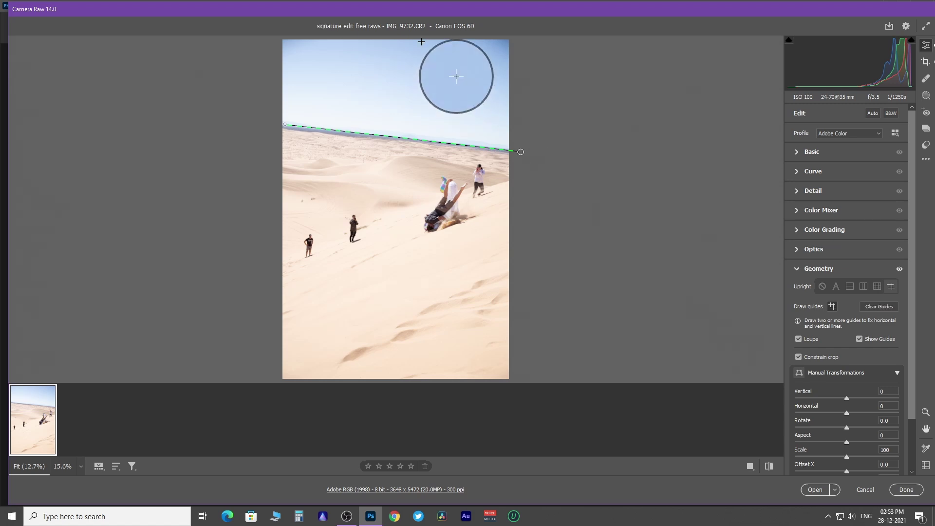
pyautogui.moveTo(422, 42); pyautogui.dragTo(423, 279)
pyautogui.click(900, 269)
pyautogui.click(822, 287)
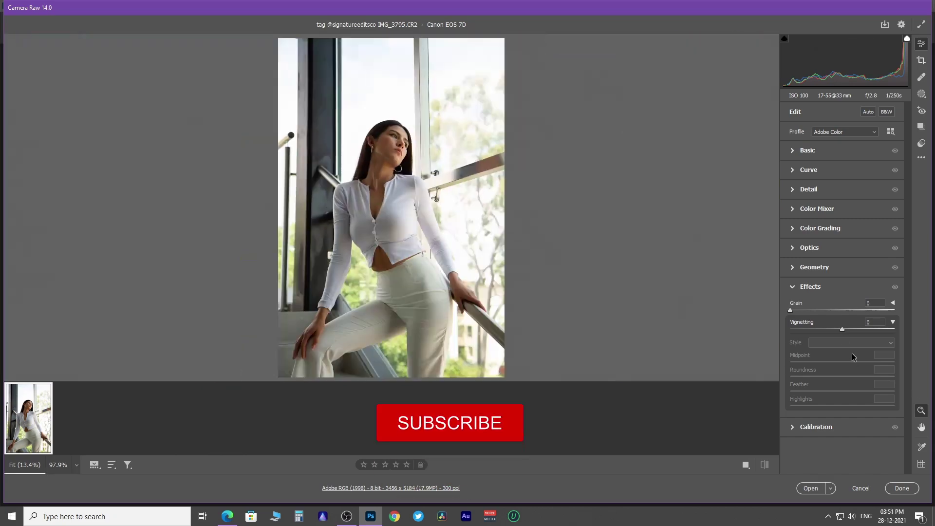
# Apply a -72 vignette with midpoint 47 and feather 52 around the staircase portrait
pyautogui.moveTo(842, 329); pyautogui.dragTo(805, 330)
pyautogui.moveTo(842, 363); pyautogui.dragTo(844, 391)
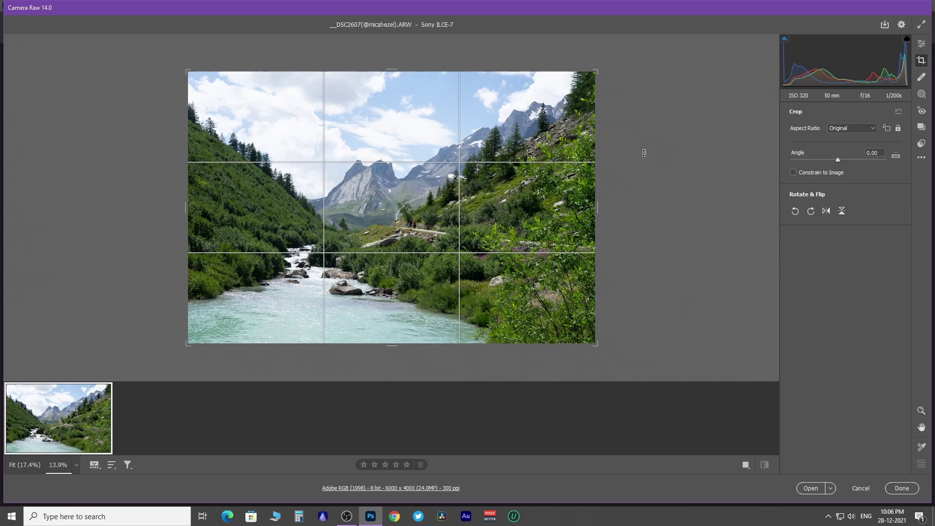
# Toggle the crop guide overlay off and on from the crop menu and with V
pyautogui.rightClick(585, 141)
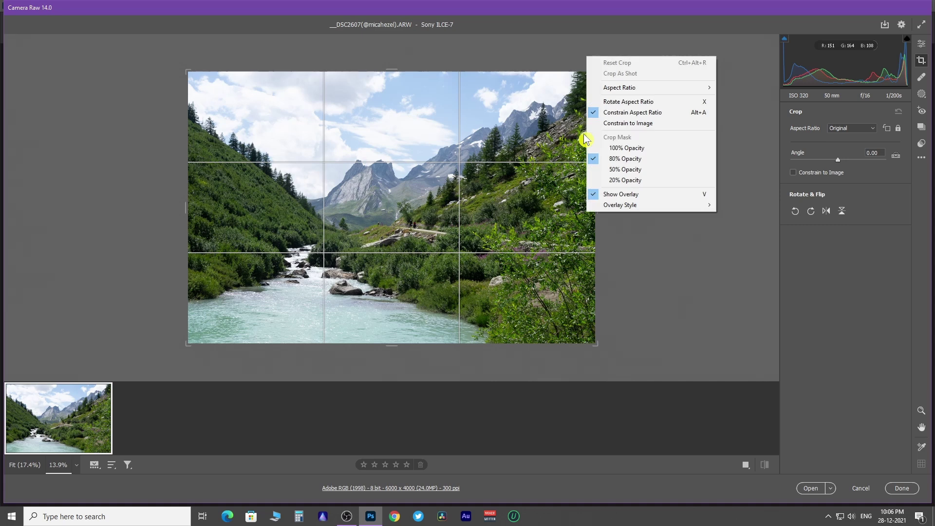
pyautogui.click(595, 193)
pyautogui.rightClick(638, 176)
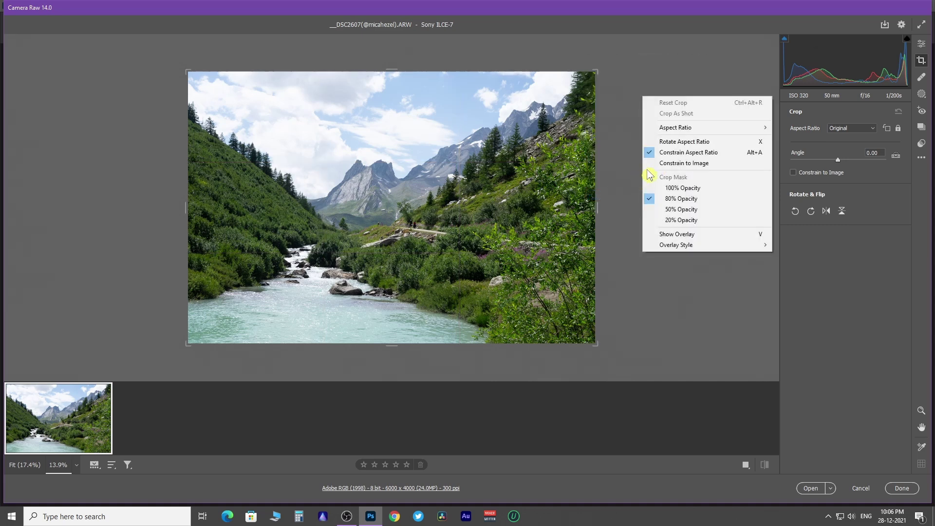
pyautogui.click(677, 233)
pyautogui.rightClick(628, 171)
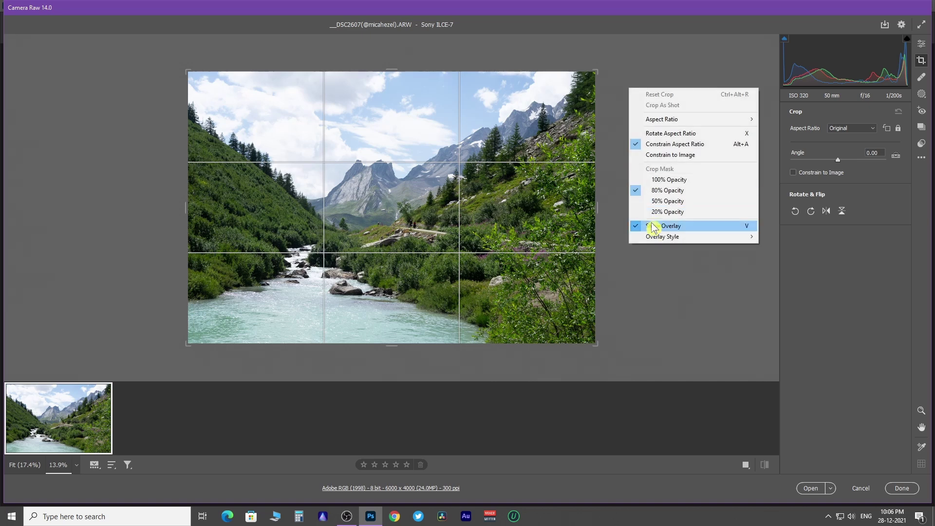
pyautogui.click(653, 226)
pyautogui.press('v')
pyautogui.press('v')
pyautogui.press('v')
pyautogui.press('v')
pyautogui.press('v')
pyautogui.press('v')
pyautogui.press('v')
# Change the crop overlay style to Grid, then to Diagonal
pyautogui.rightClick(613, 170)
pyautogui.moveTo(647, 245)
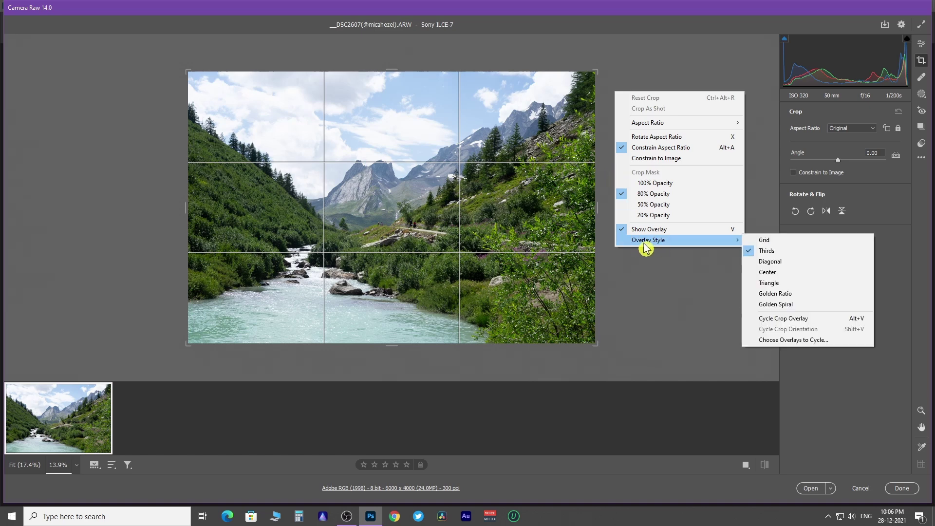
pyautogui.click(753, 240)
pyautogui.rightClick(649, 221)
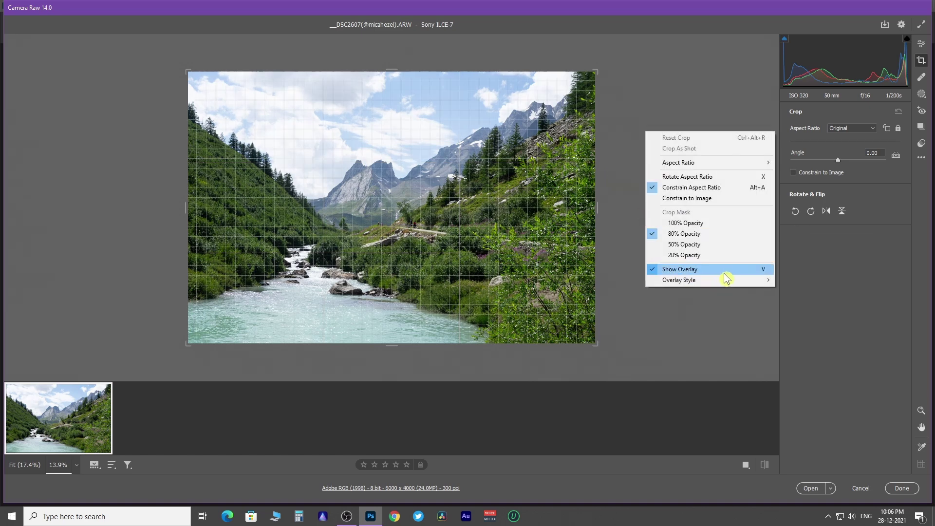
pyautogui.moveTo(730, 279)
pyautogui.click(809, 307)
# Cycle the crop overlay through Center and Triangle, ending on Golden Ratio
pyautogui.rightClick(696, 252)
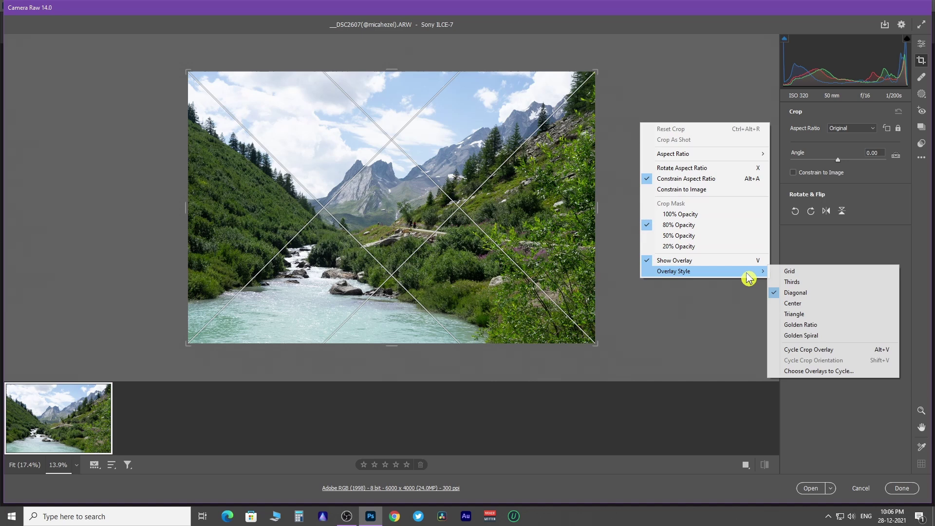
pyautogui.click(789, 297)
pyautogui.rightClick(688, 255)
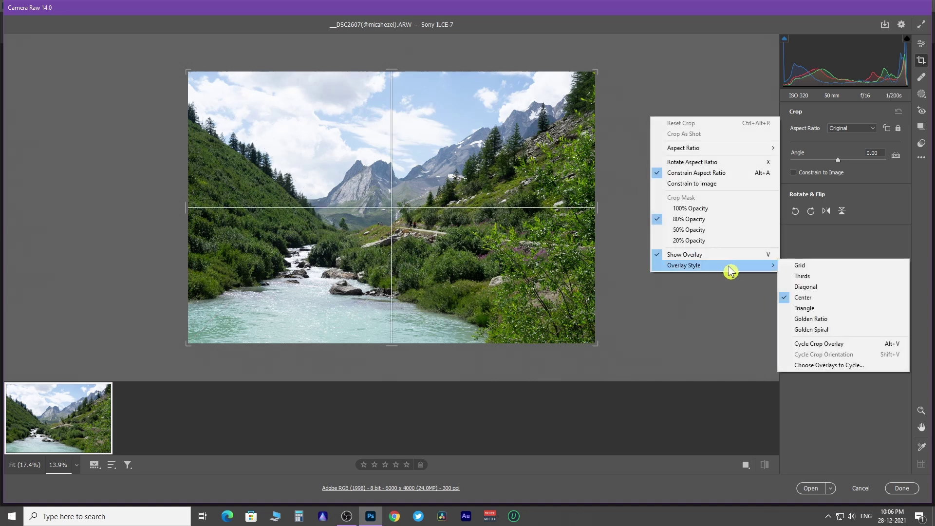
pyautogui.click(804, 308)
pyautogui.rightClick(652, 195)
pyautogui.moveTo(765, 265)
pyautogui.click(811, 312)
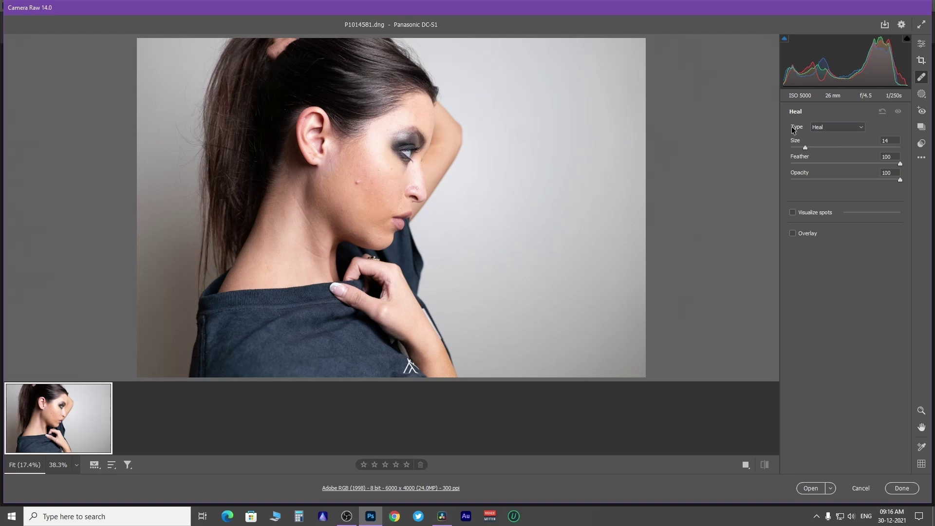
# Keep Spot Removal type on Heal and adjust the brush size to 27
pyautogui.click(837, 127)
pyautogui.click(825, 114)
pyautogui.moveTo(870, 147); pyautogui.dragTo(816, 147)
pyautogui.moveTo(862, 148); pyautogui.dragTo(845, 174)
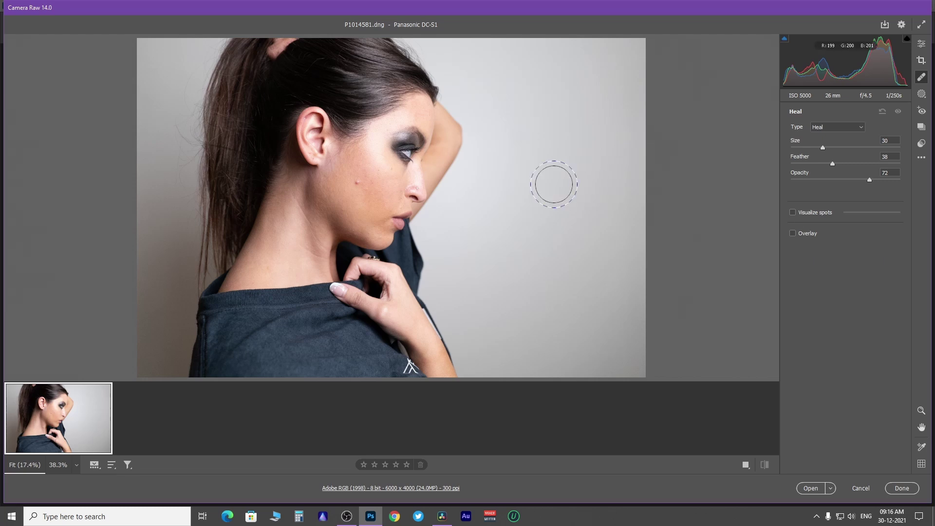
pyautogui.press(']')
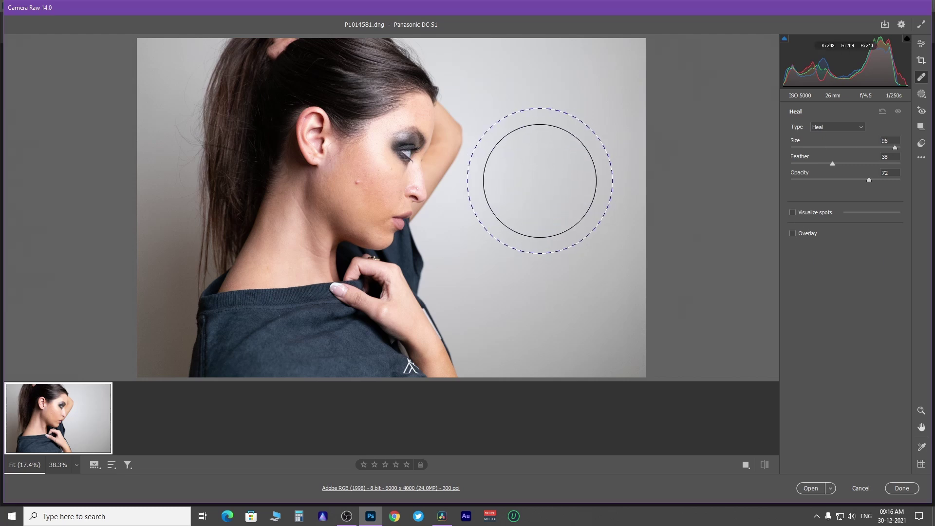
pyautogui.press('[')
pyautogui.press('[')
pyautogui.press('[')
pyautogui.press('[')
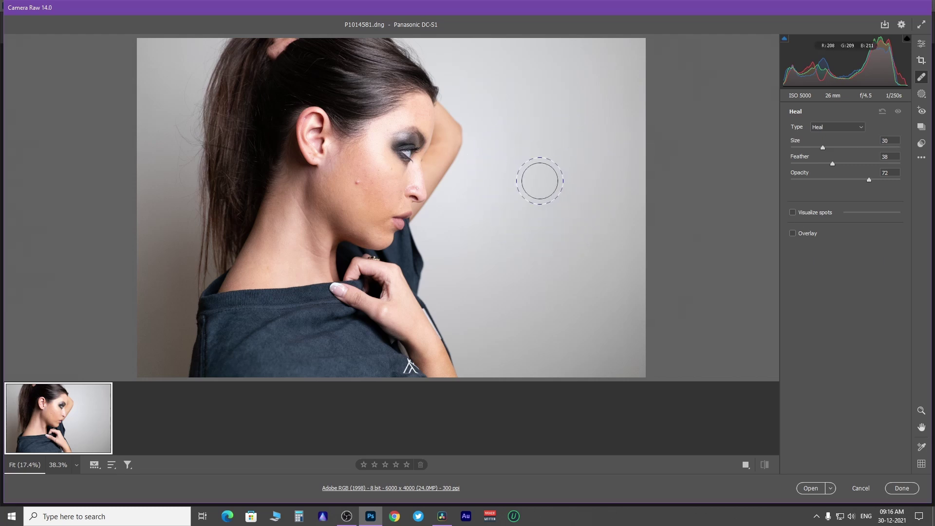
pyautogui.moveTo(527, 146)
pyautogui.mouseDown()
pyautogui.moveTo(578, 151)
pyautogui.moveTo(532, 150)
pyautogui.mouseUp()
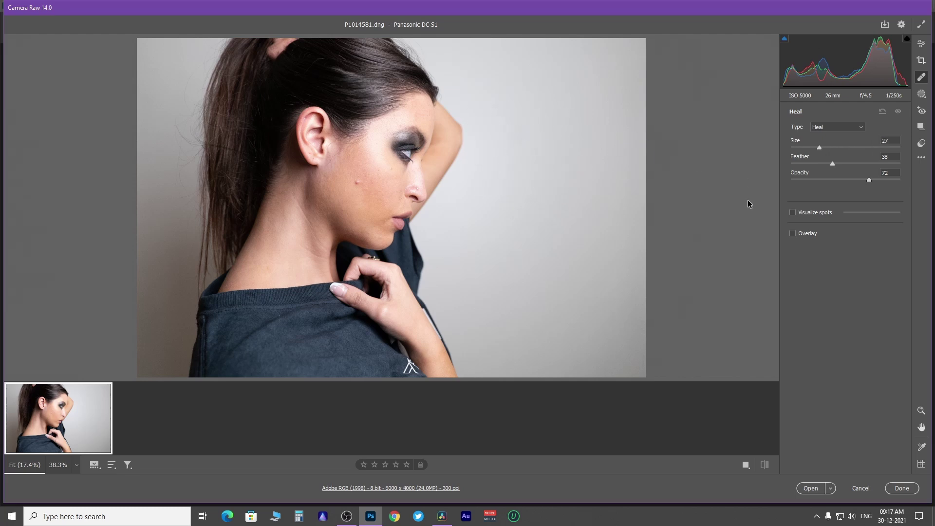
# Preview blemishes with Visualize Spots, then set Feather and Opacity to 100
pyautogui.click(793, 213)
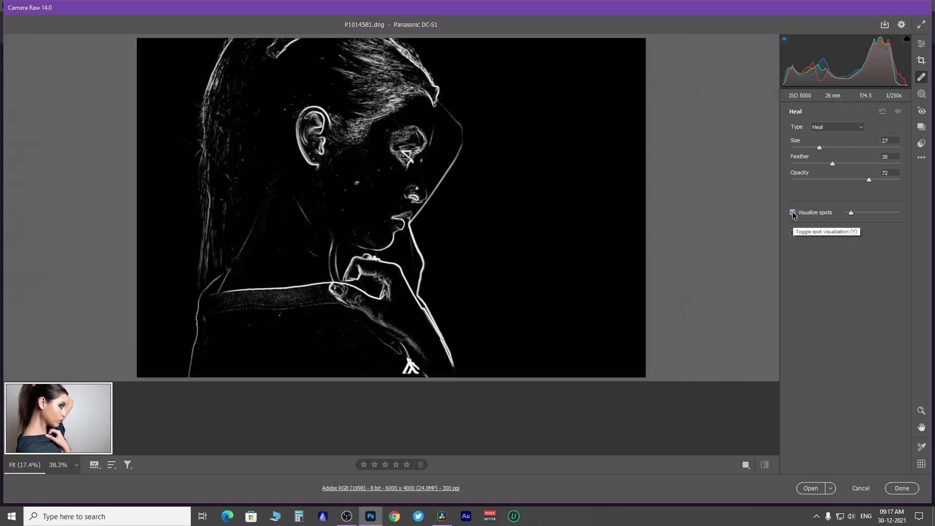
pyautogui.moveTo(852, 214)
pyautogui.mouseDown()
pyautogui.moveTo(871, 211)
pyautogui.moveTo(850, 213)
pyautogui.mouseUp()
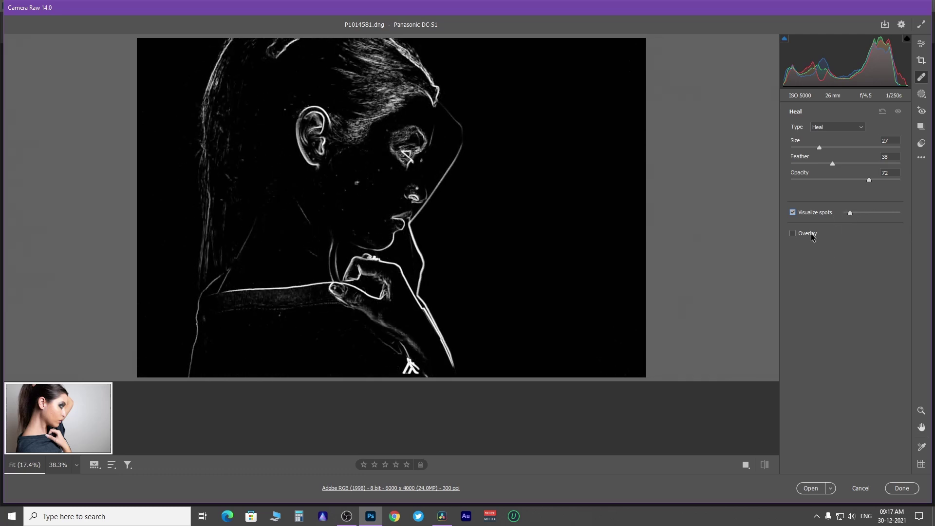
pyautogui.click(793, 213)
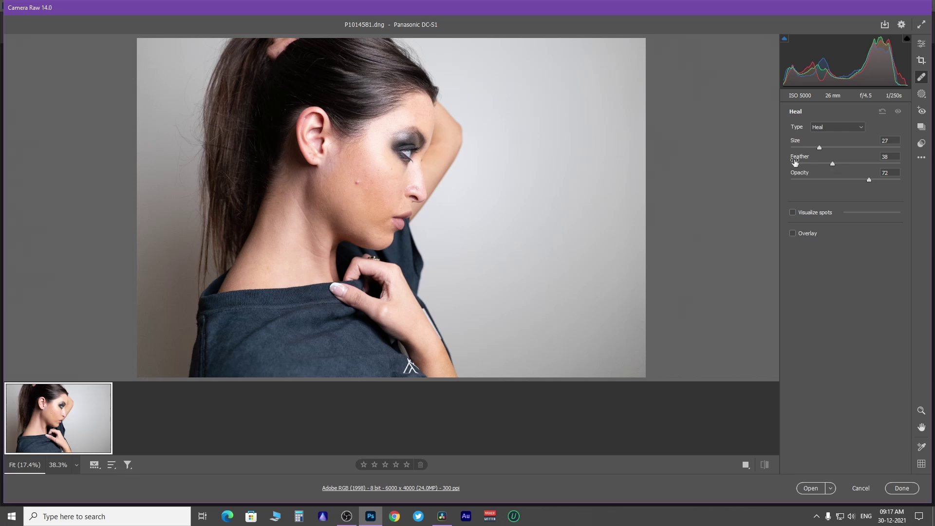
pyautogui.moveTo(833, 165); pyautogui.dragTo(904, 180)
# Zoom in, resize the heal brush to 32, and heal the red blemishes on the cheek
pyautogui.press('[')
pyautogui.scroll(1, 326, 168)
pyautogui.scroll(6, 326, 167)
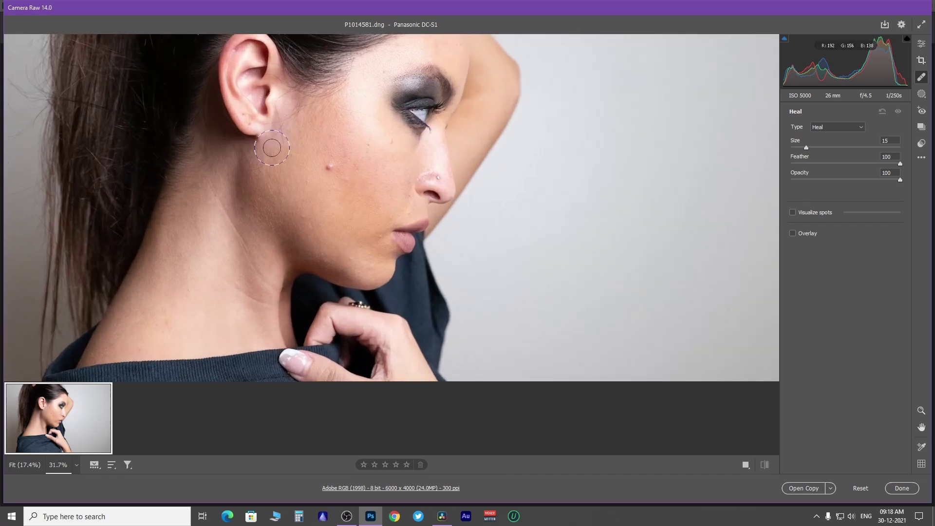
pyautogui.scroll(1, 415, 190)
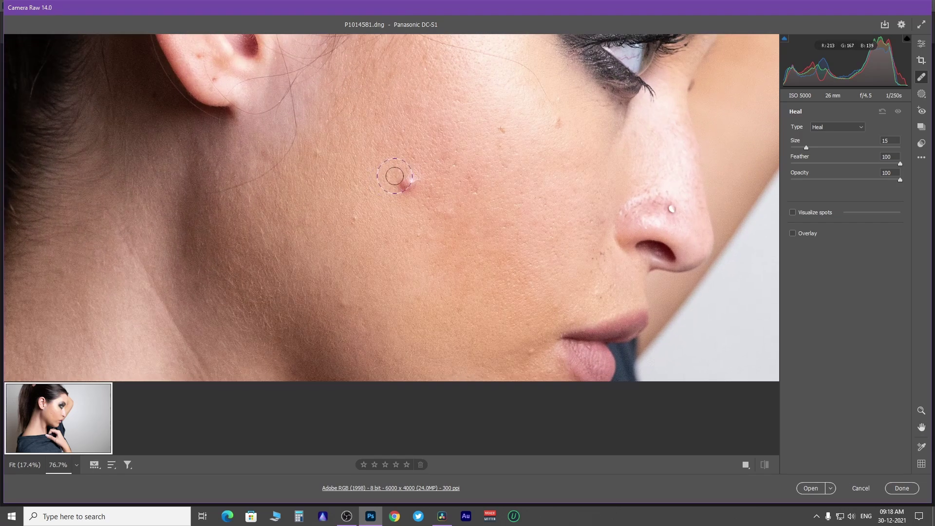
pyautogui.press(']')
pyautogui.press(']')
pyautogui.press(']')
pyautogui.press(']')
pyautogui.press(']')
pyautogui.click(405, 184)
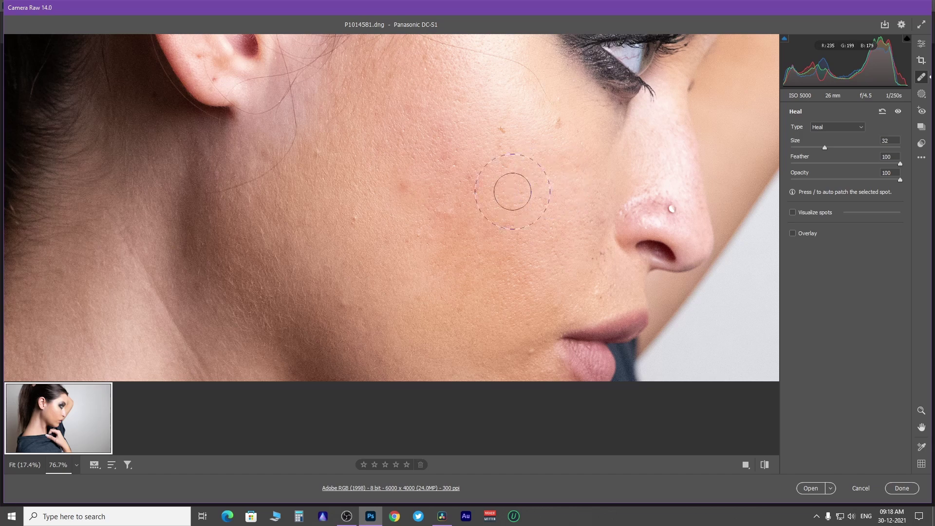
pyautogui.click(402, 186)
# Show the spot overlay and move the heal source to cleaner cheek skin lower down
pyautogui.click(793, 234)
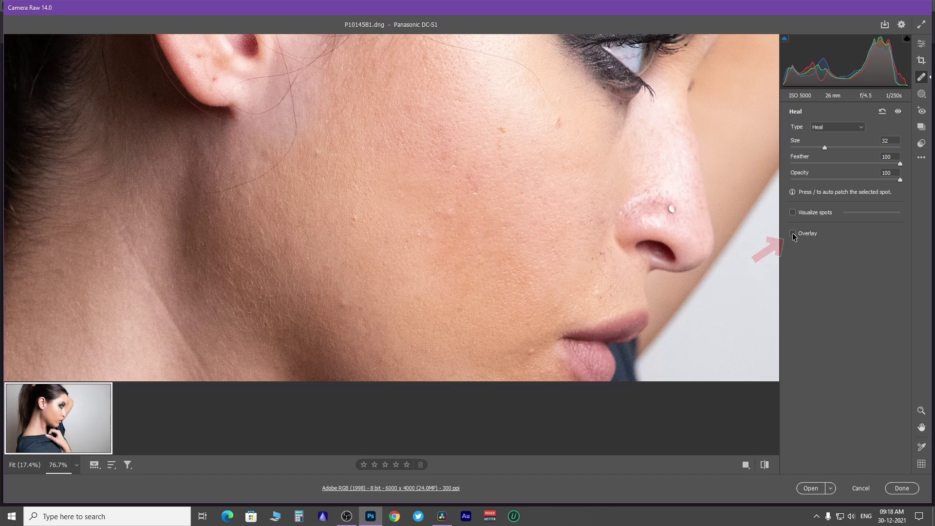
pyautogui.click(793, 235)
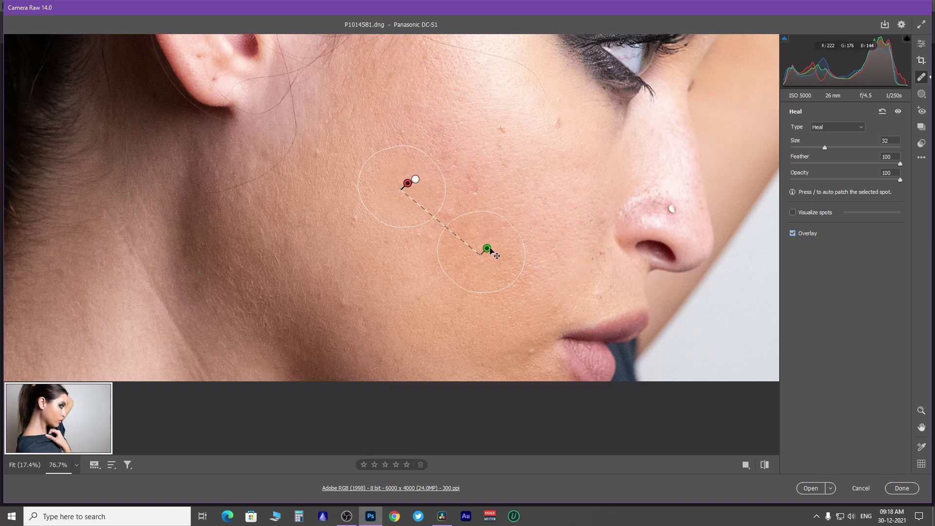
pyautogui.moveTo(490, 250)
pyautogui.mouseDown()
pyautogui.moveTo(508, 183)
pyautogui.moveTo(469, 264)
pyautogui.moveTo(350, 287)
pyautogui.moveTo(320, 253)
pyautogui.moveTo(428, 290)
pyautogui.moveTo(530, 213)
pyautogui.moveTo(496, 139)
pyautogui.moveTo(520, 192)
pyautogui.mouseUp()
pyautogui.press('v')
# Shrink the healing brush and bring the nose, lips and chin into view
pyautogui.scroll(3, 526, 209)
pyautogui.press('[')
pyautogui.press('[')
pyautogui.press('[')
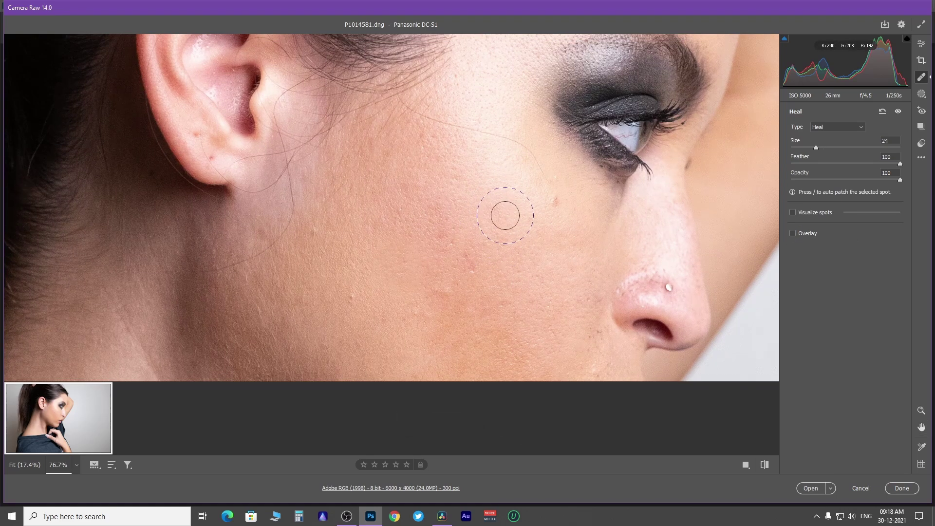
pyautogui.scroll(-4, 439, 317)
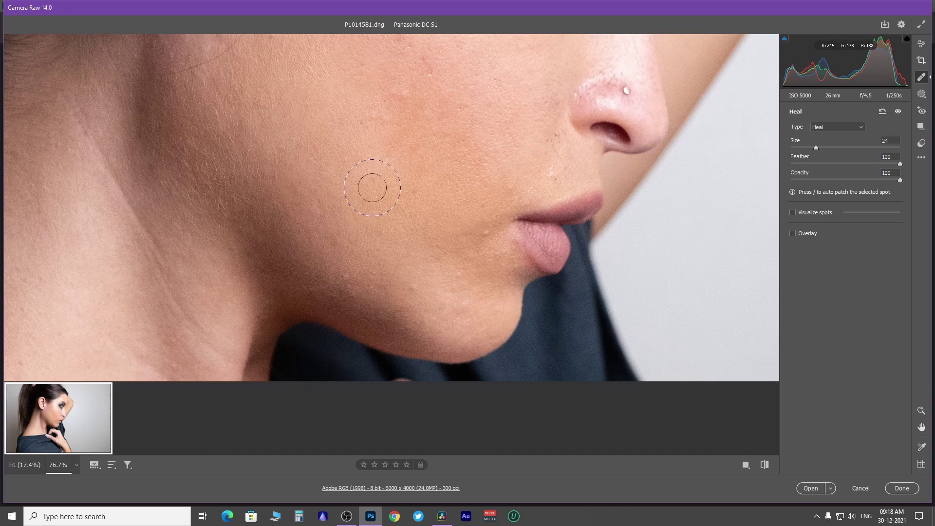
pyautogui.scroll(4, 439, 234)
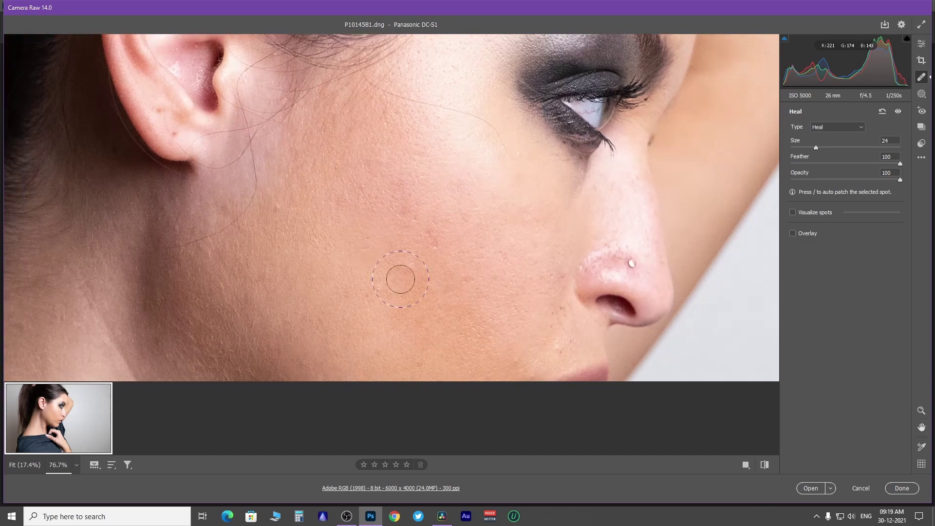
pyautogui.scroll(4, 432, 217)
pyautogui.moveTo(428, 313); pyautogui.dragTo(388, 86)
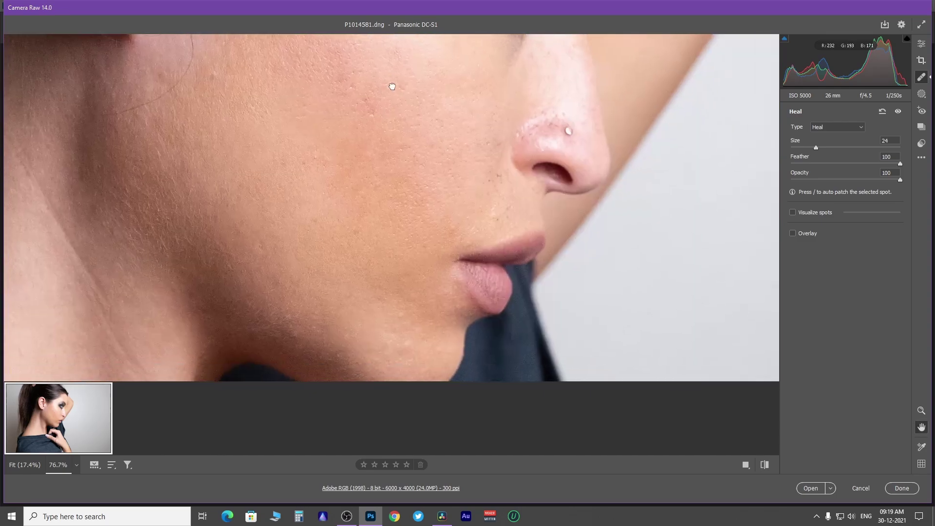
pyautogui.press('[')
pyautogui.press('[')
pyautogui.press('[')
pyautogui.press('[')
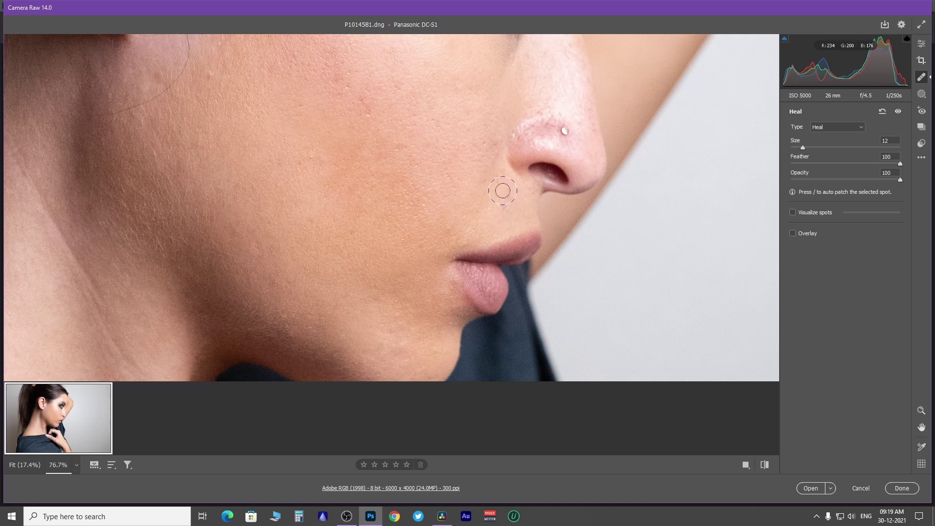
# Compare the face with and without healing, show all heal spots, and zoom out
pyautogui.scroll(5, 438, 215)
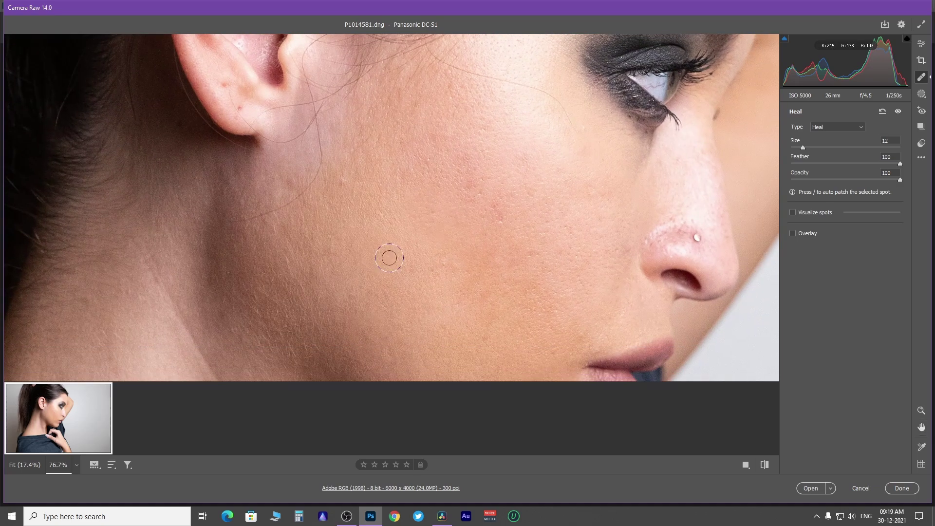
pyautogui.click(899, 112)
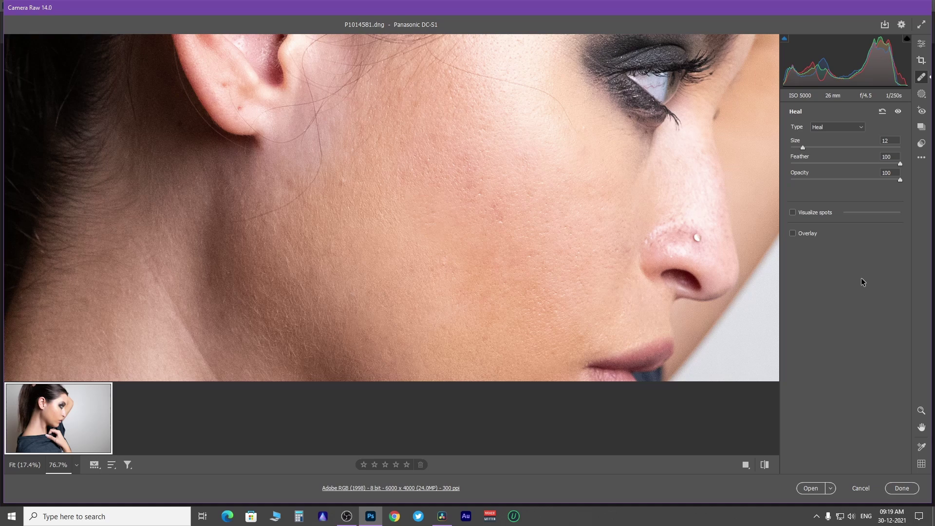
pyautogui.click(792, 234)
pyautogui.hotkey('ctrl', '-')
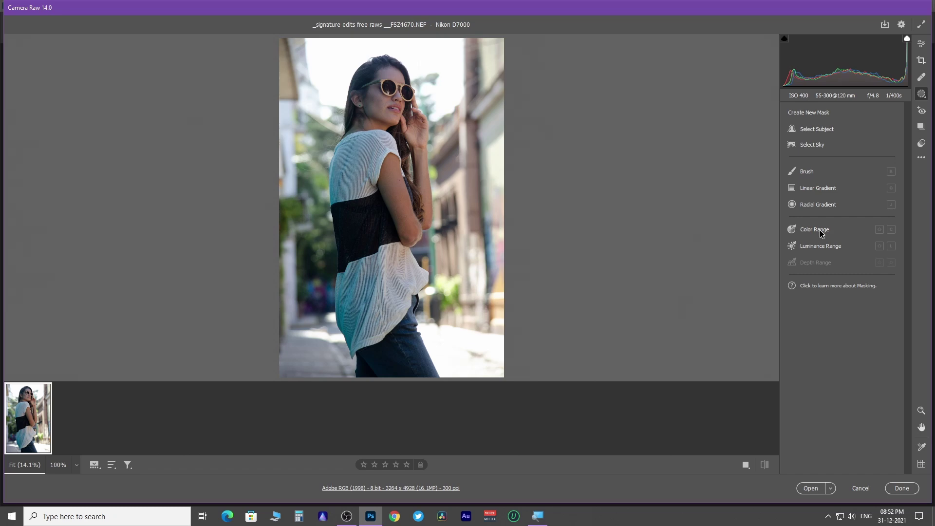
# Create Mask 1 with Select Subject so it covers the woman in the street photo
pyautogui.moveTo(822, 234)
pyautogui.moveTo(820, 133)
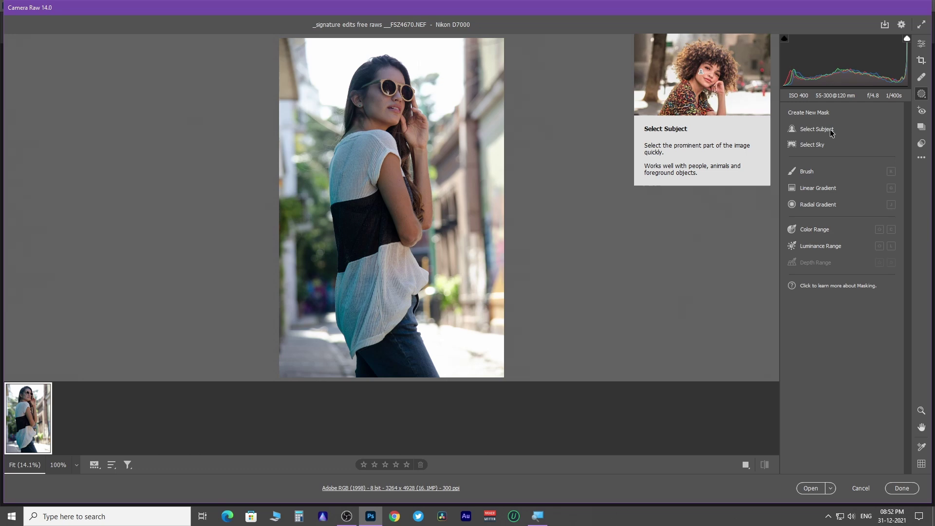
pyautogui.click(828, 130)
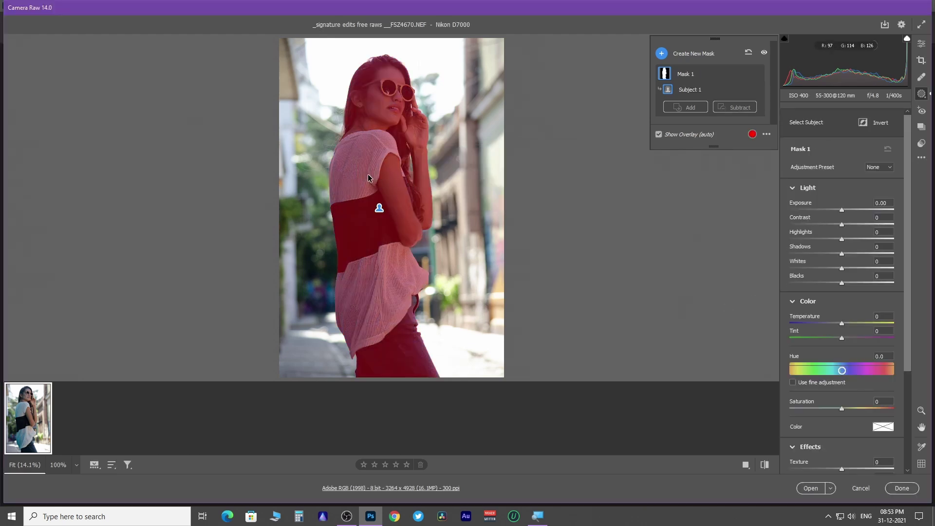
# Keep the mask overlay shown, preview purple, yellow-green and mint colours and opacity, then cancel to keep red
pyautogui.click(659, 135)
pyautogui.click(659, 135)
pyautogui.click(753, 134)
pyautogui.click(480, 166)
pyautogui.click(391, 178)
pyautogui.click(431, 178)
pyautogui.moveTo(485, 216); pyautogui.dragTo(492, 220)
pyautogui.moveTo(388, 228); pyautogui.dragTo(412, 228)
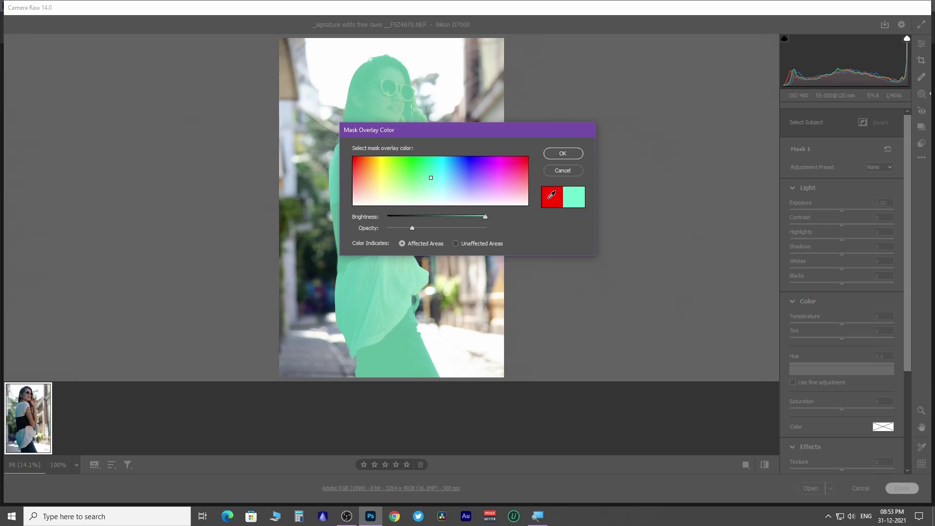
pyautogui.click(563, 170)
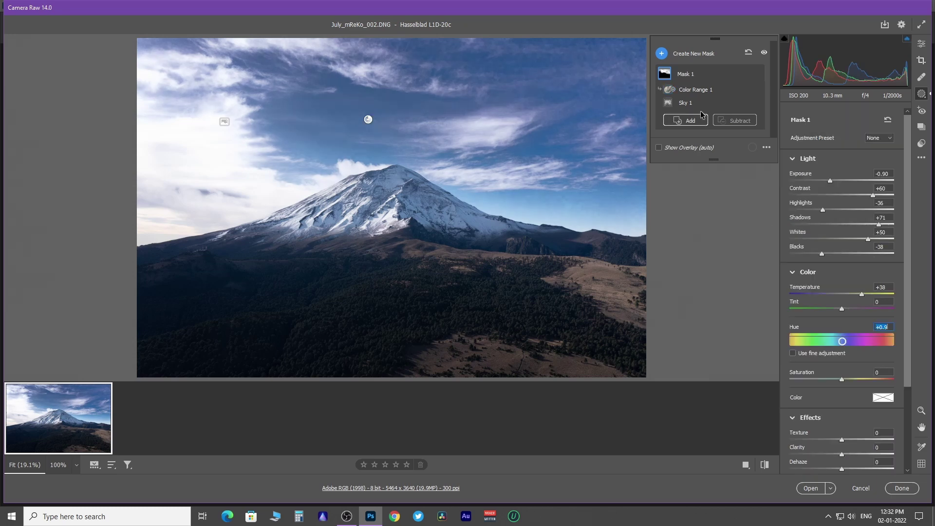
# Add a Select Sky mask, invert Sky 1 onto the mountain, and begin renaming Mask 2
pyautogui.click(661, 54)
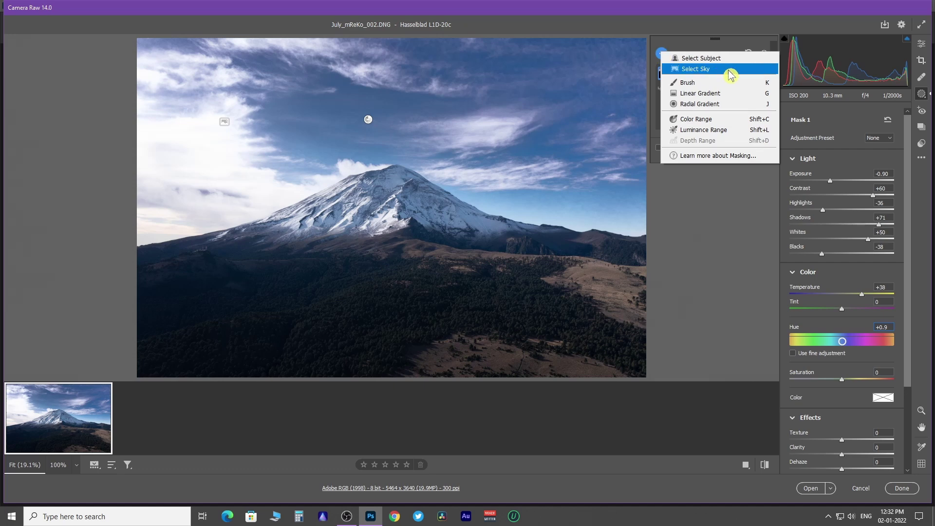
pyautogui.click(674, 70)
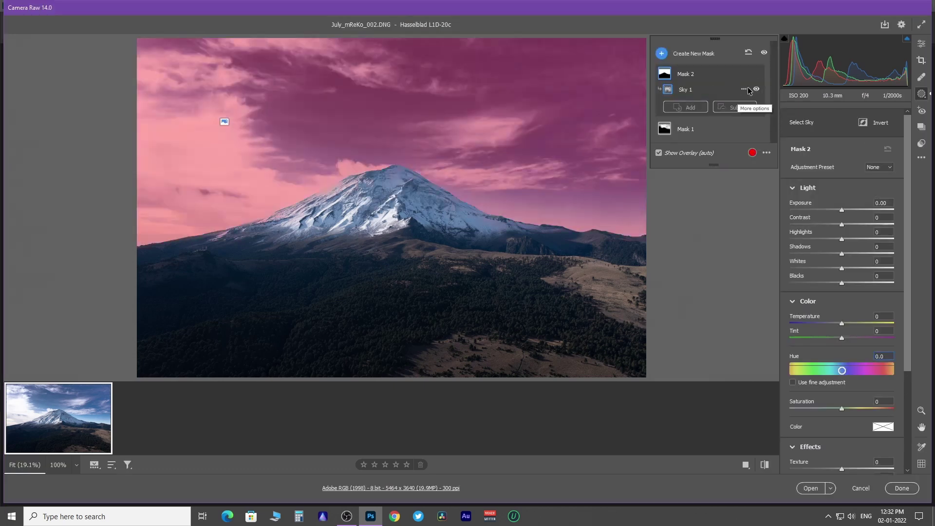
pyautogui.click(743, 90)
pyautogui.click(796, 122)
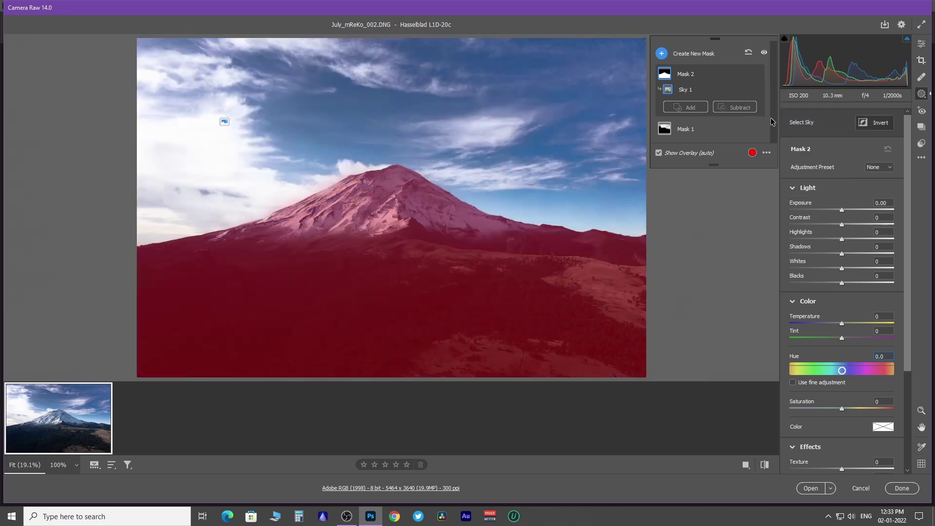
pyautogui.doubleClick(687, 74)
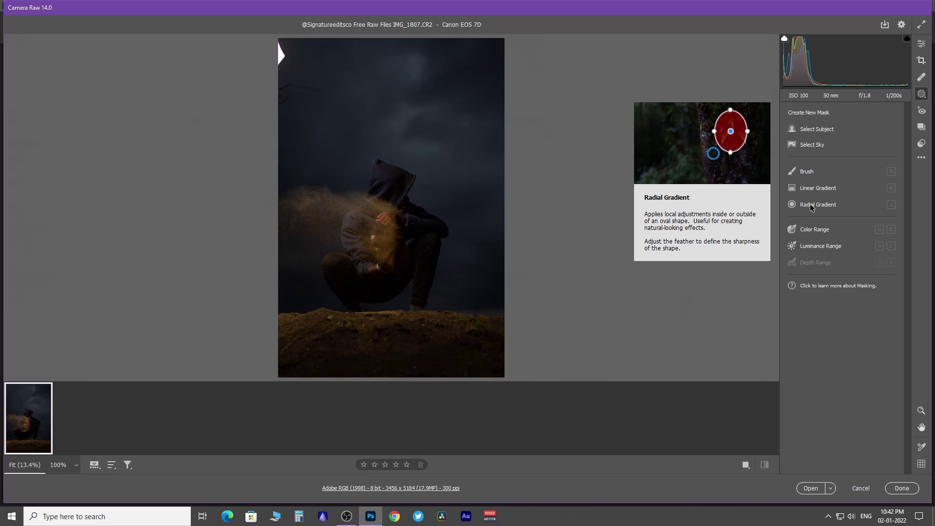
# Draw a radial gradient ellipse over the sand burst around the hooded figure
pyautogui.click(809, 203)
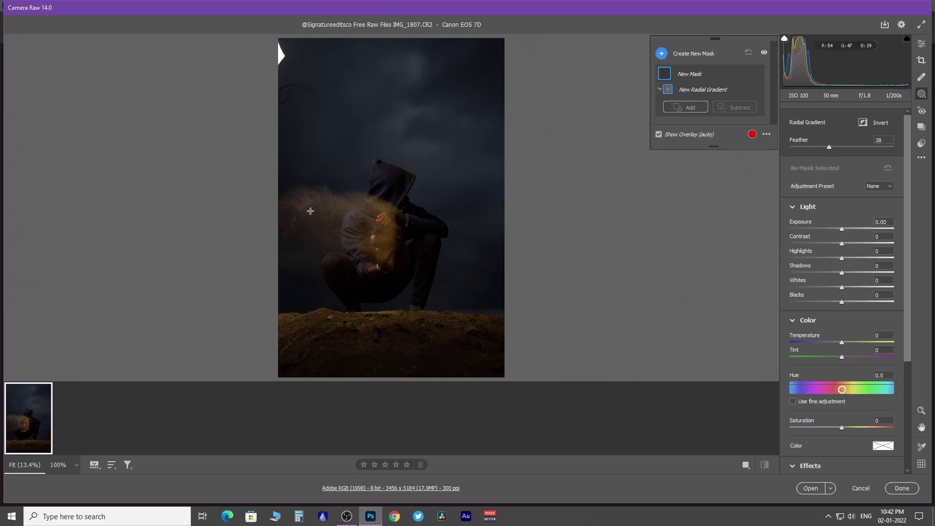
pyautogui.moveTo(309, 209); pyautogui.dragTo(383, 246)
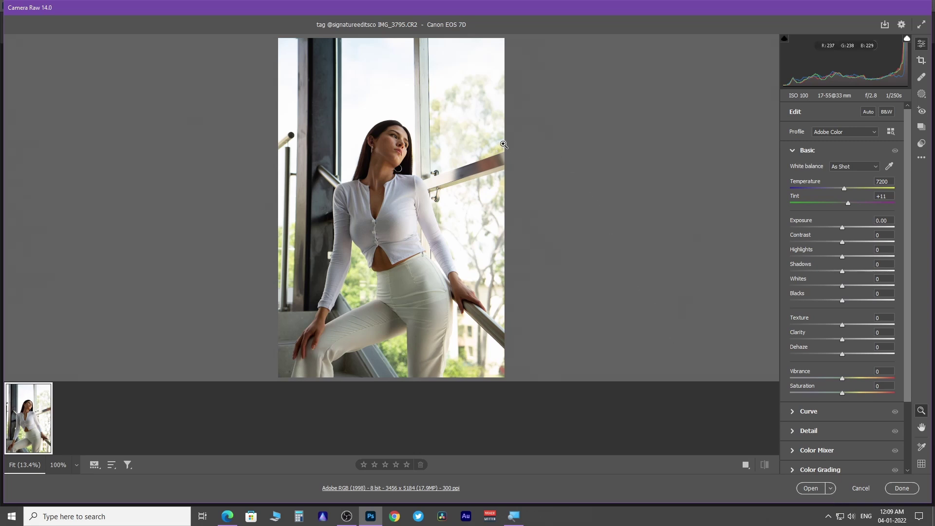
# Save the staircase photo as a JPEG from the image's Save Image menu, then reopen that menu
pyautogui.rightClick(503, 144)
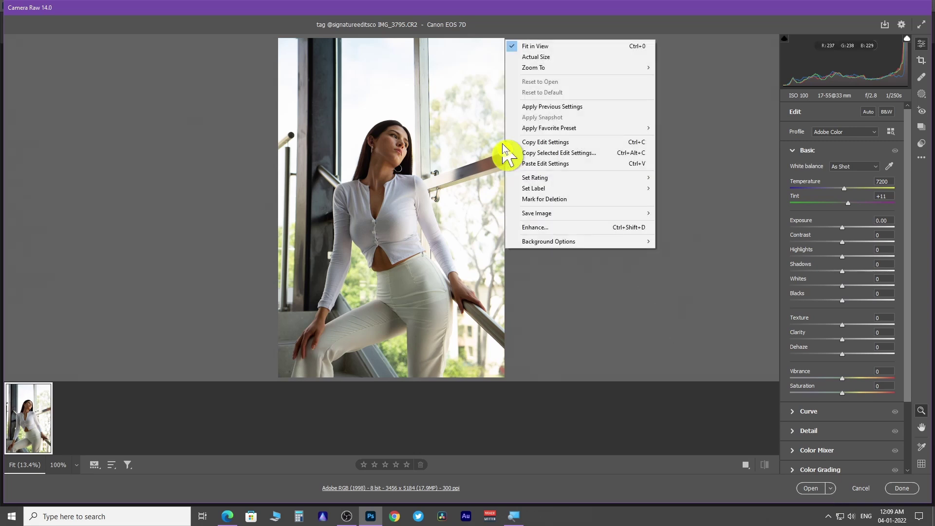
pyautogui.moveTo(576, 217)
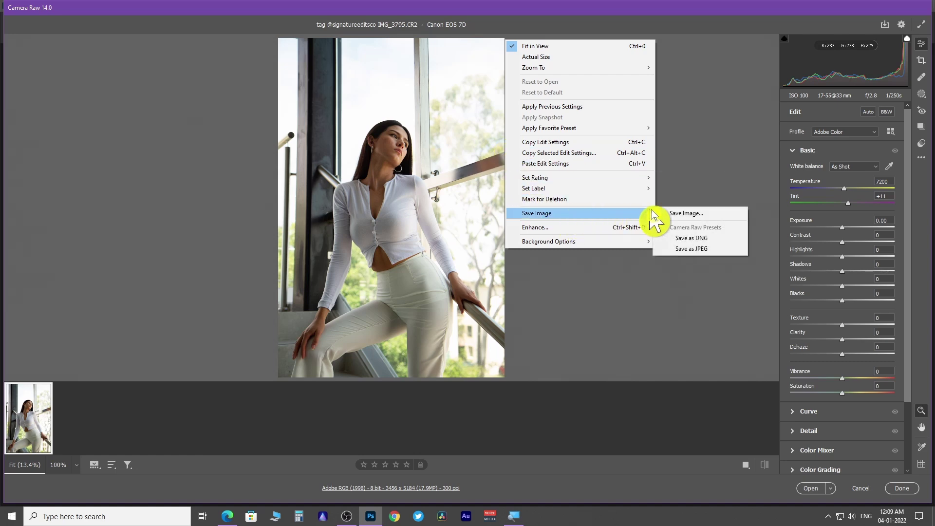
pyautogui.click(725, 248)
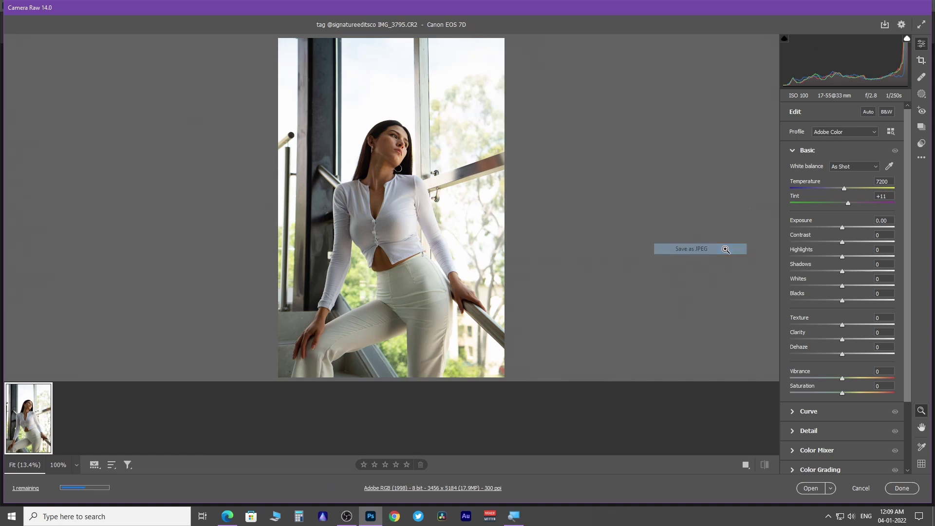
pyautogui.rightClick(456, 166)
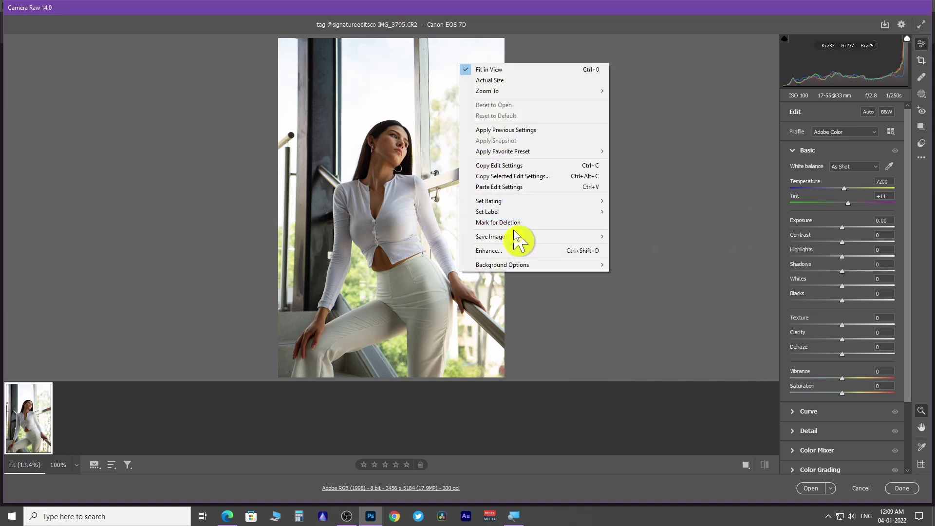
pyautogui.moveTo(511, 237)
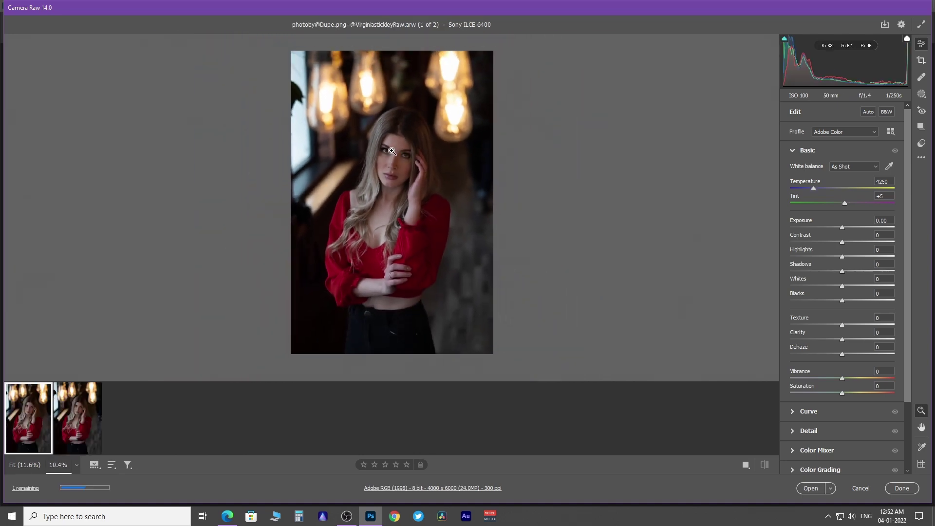